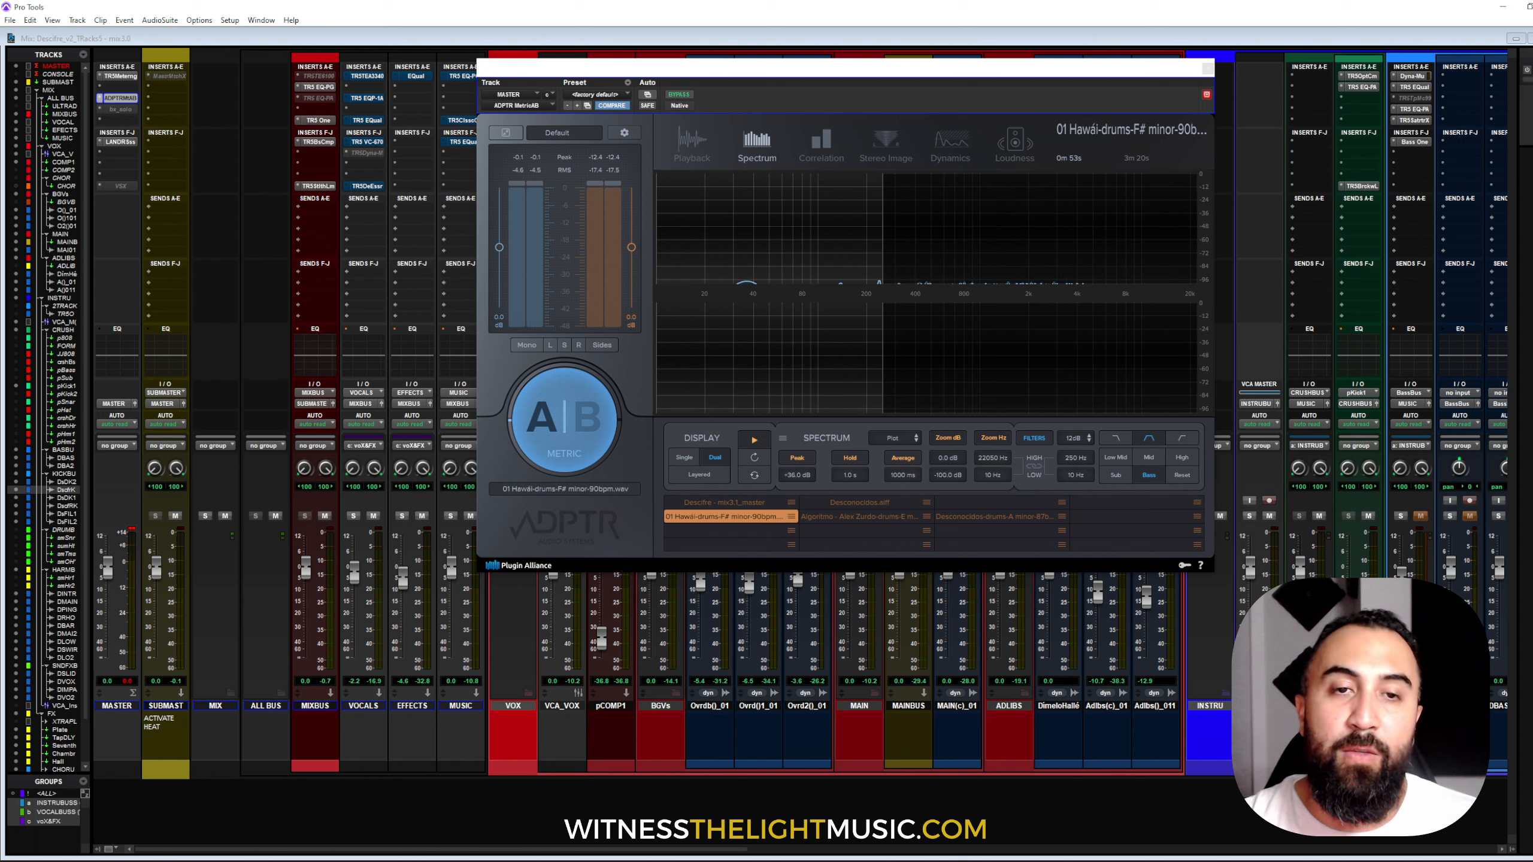
Step: Play the mix, switch off the Bass filter in Metric AB, and compare the full-range spectra of the reference and the mix
{"action": "left_click", "coordinate": [574, 436]}
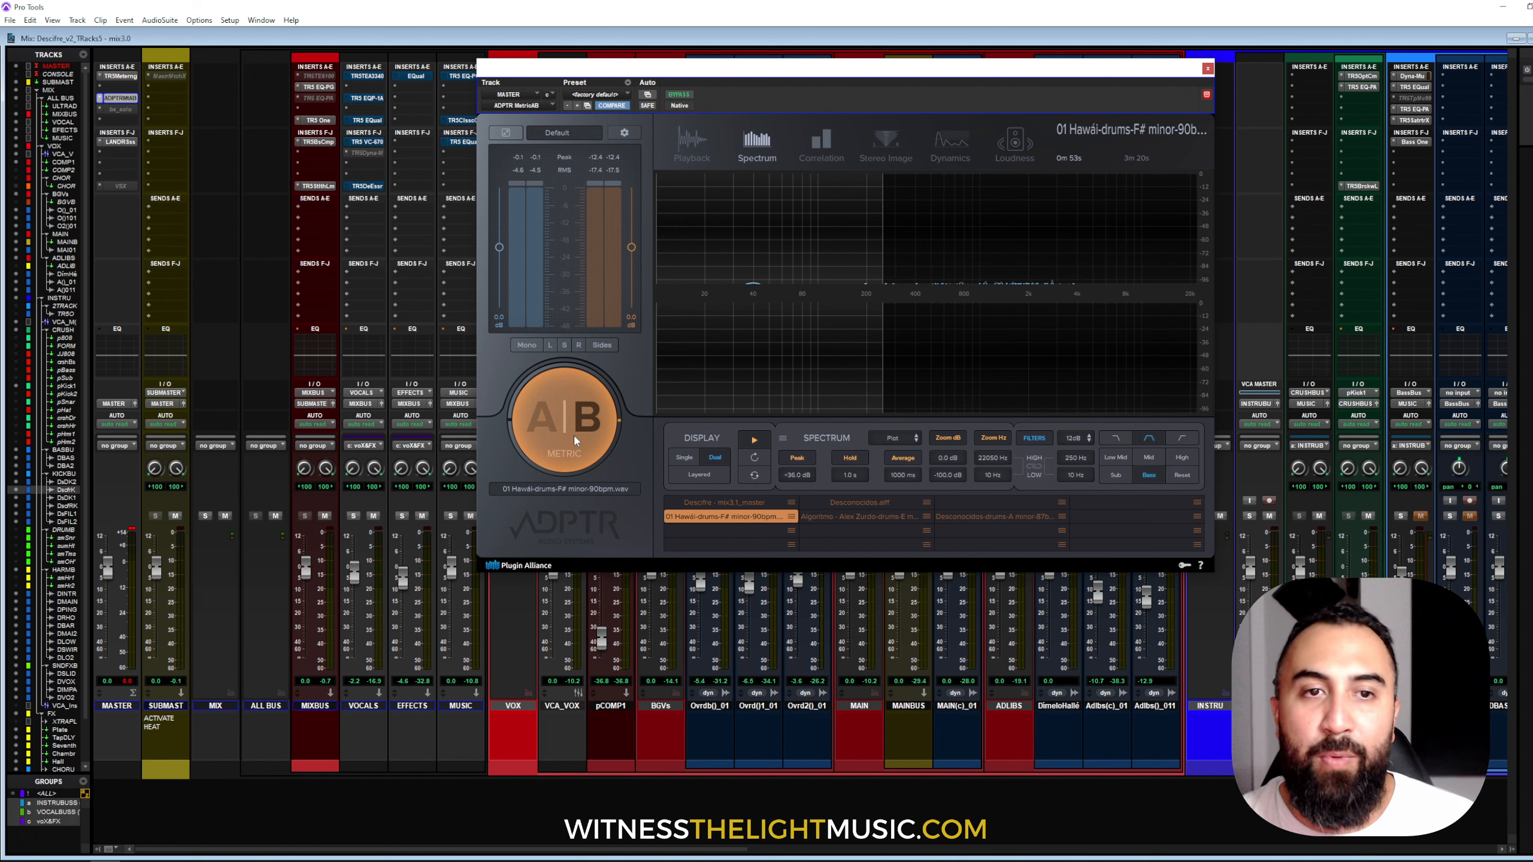
{"action": "key", "text": "space"}
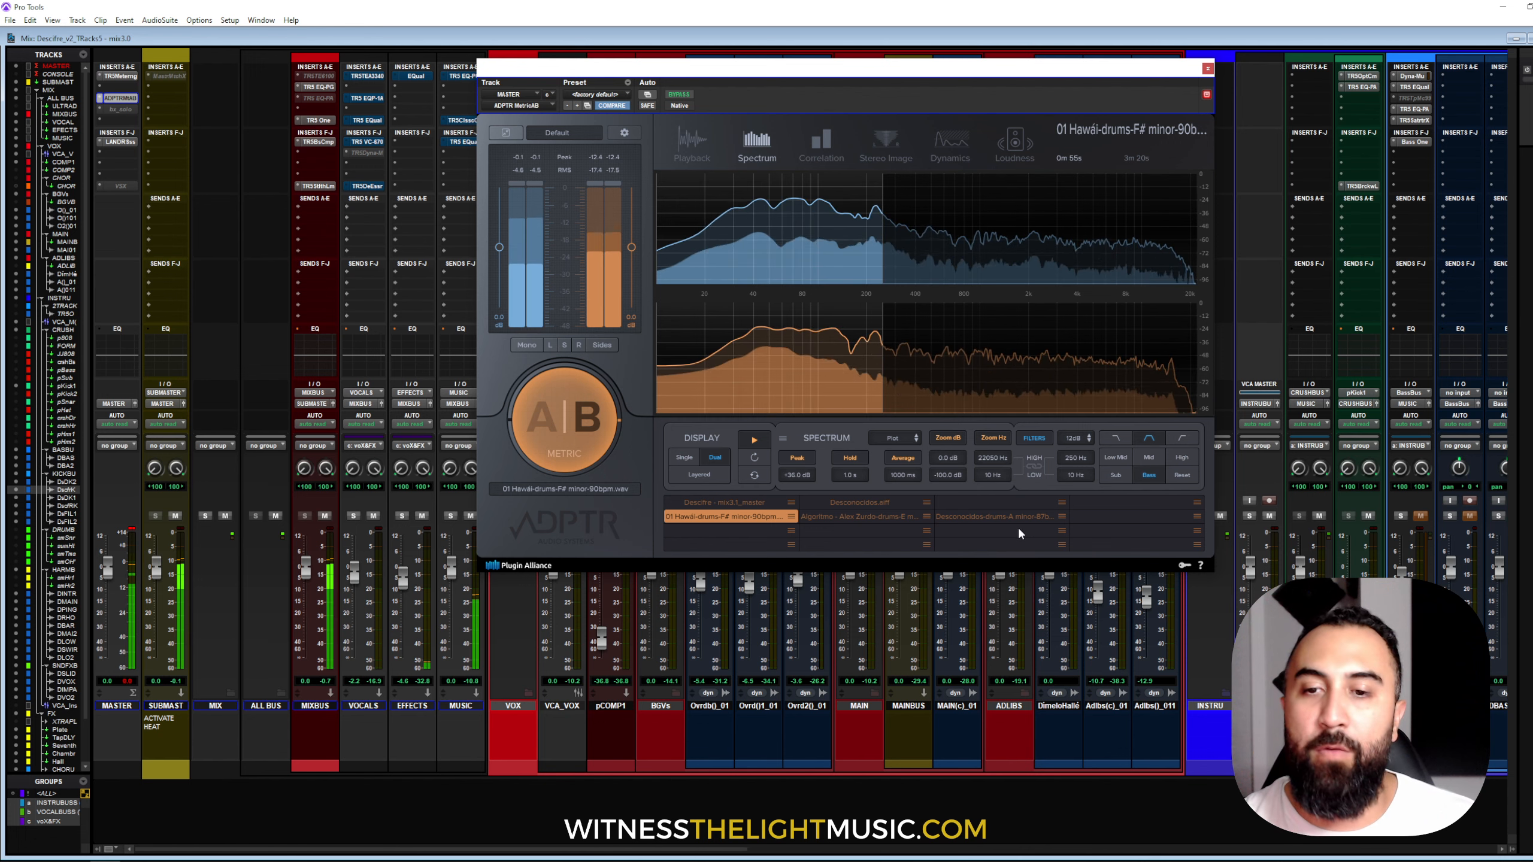
{"action": "left_click", "coordinate": [1146, 475]}
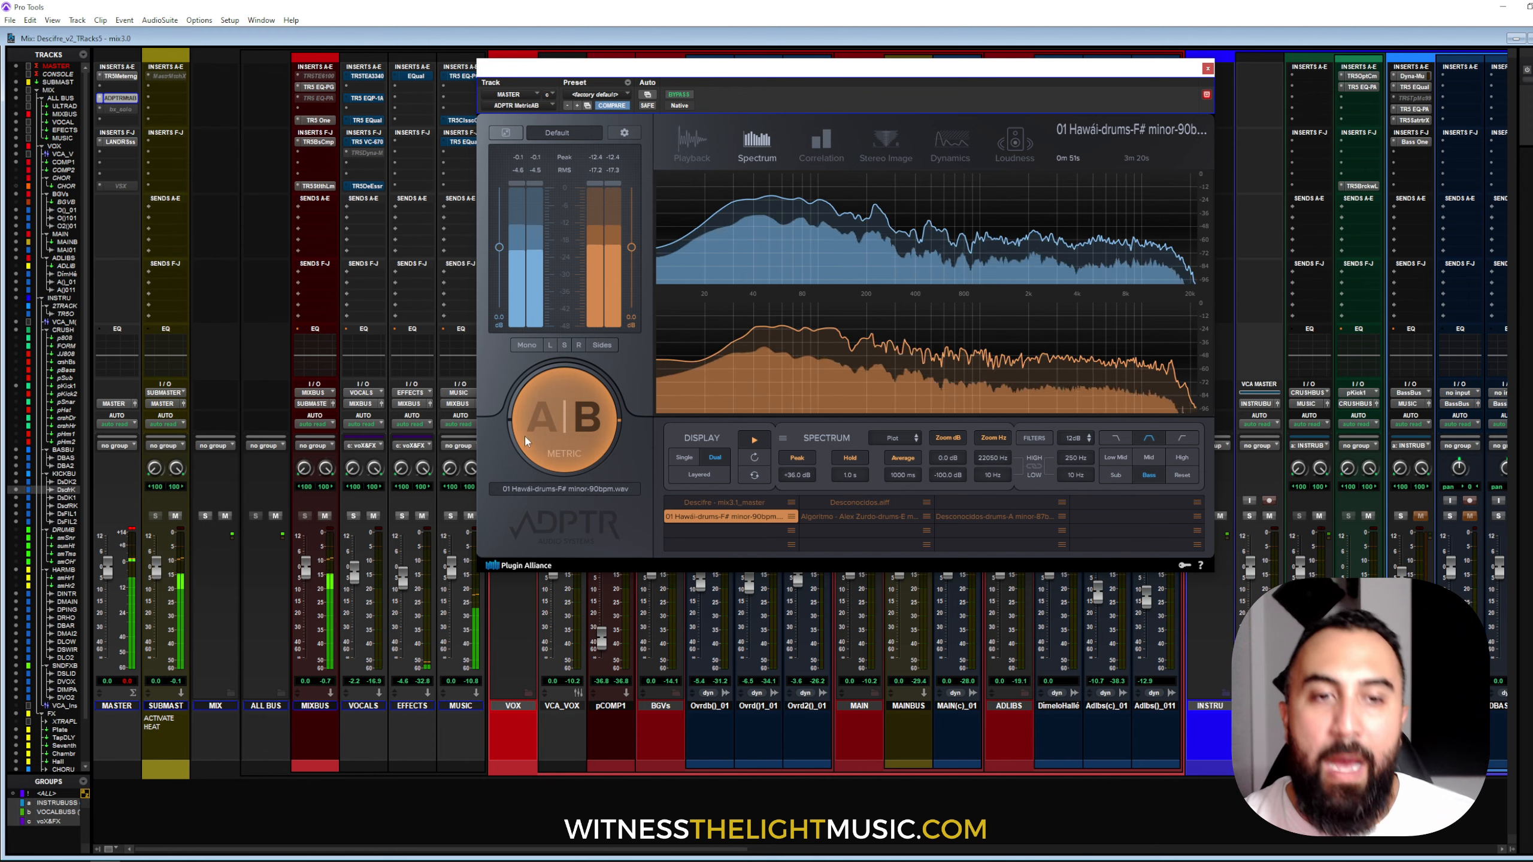
{"action": "left_click", "coordinate": [551, 424]}
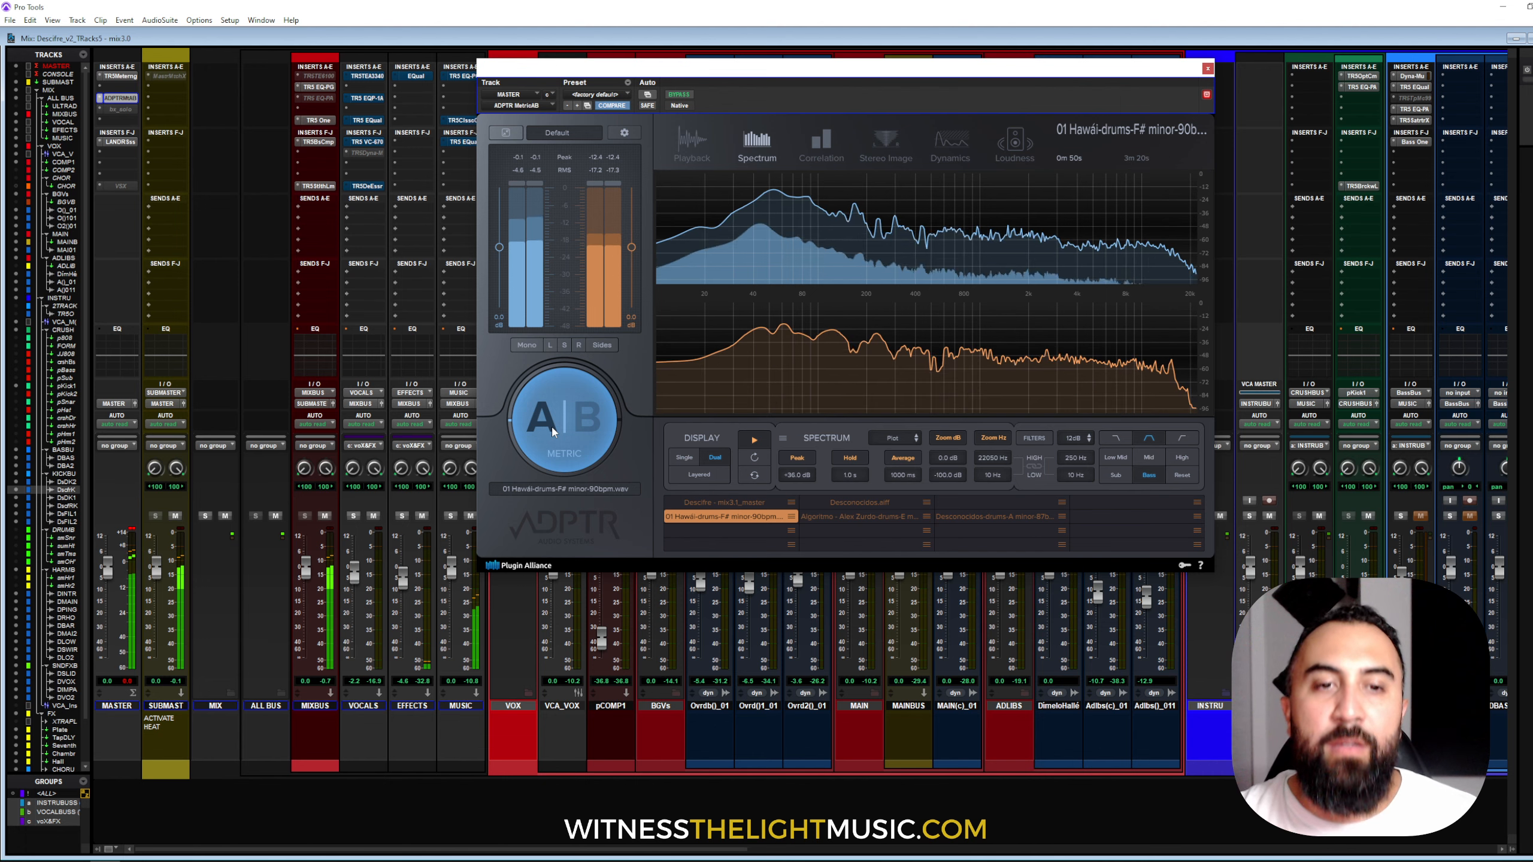
{"action": "key", "text": "space"}
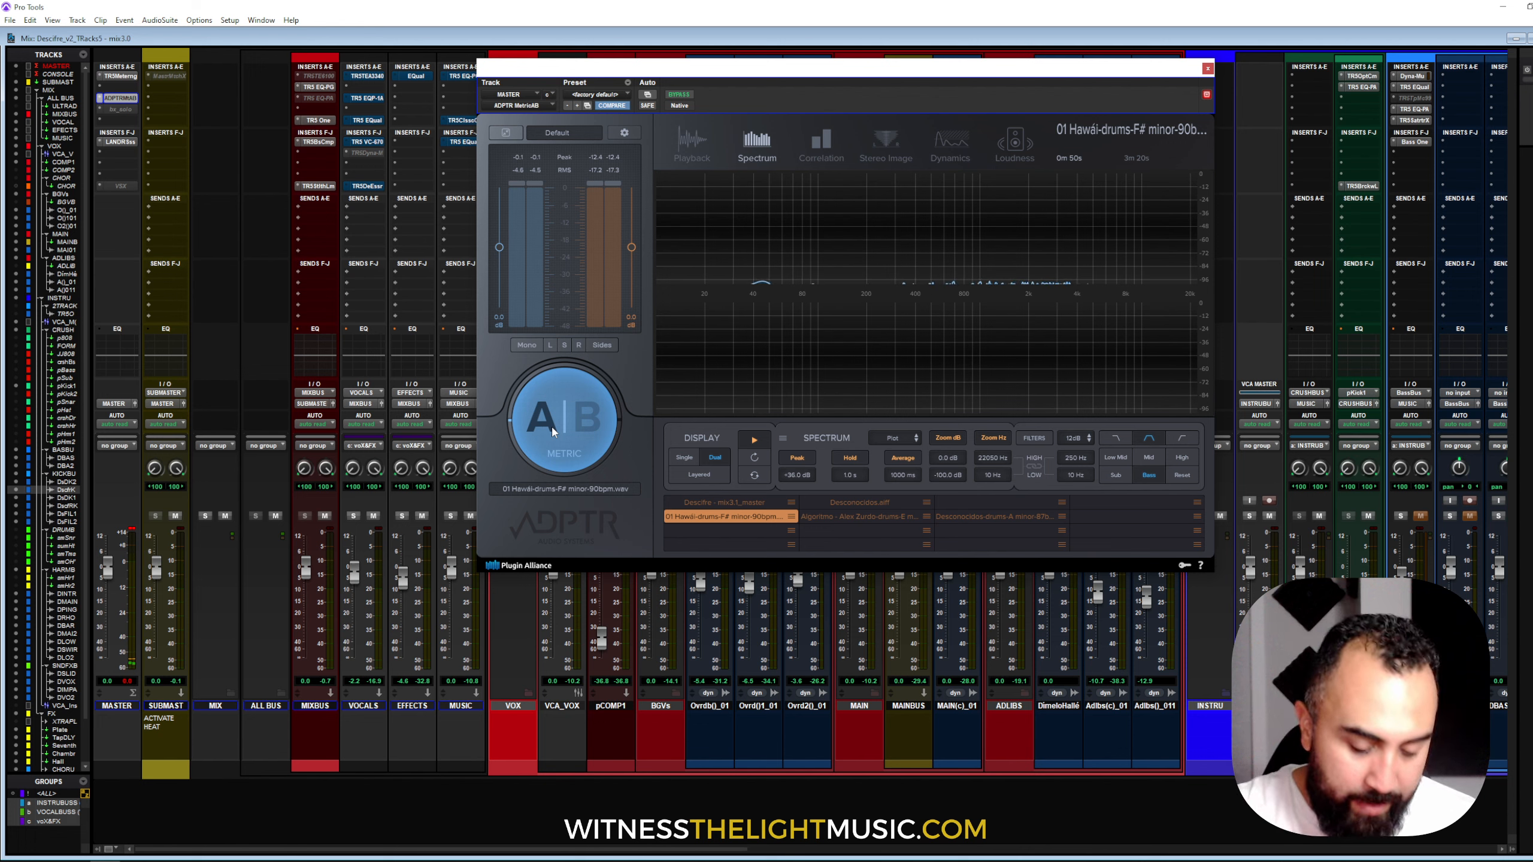
Step: Play the mix through Metric AB's Sub filter and examine the low-frequency peaks against the reference track
{"action": "key", "text": "space"}
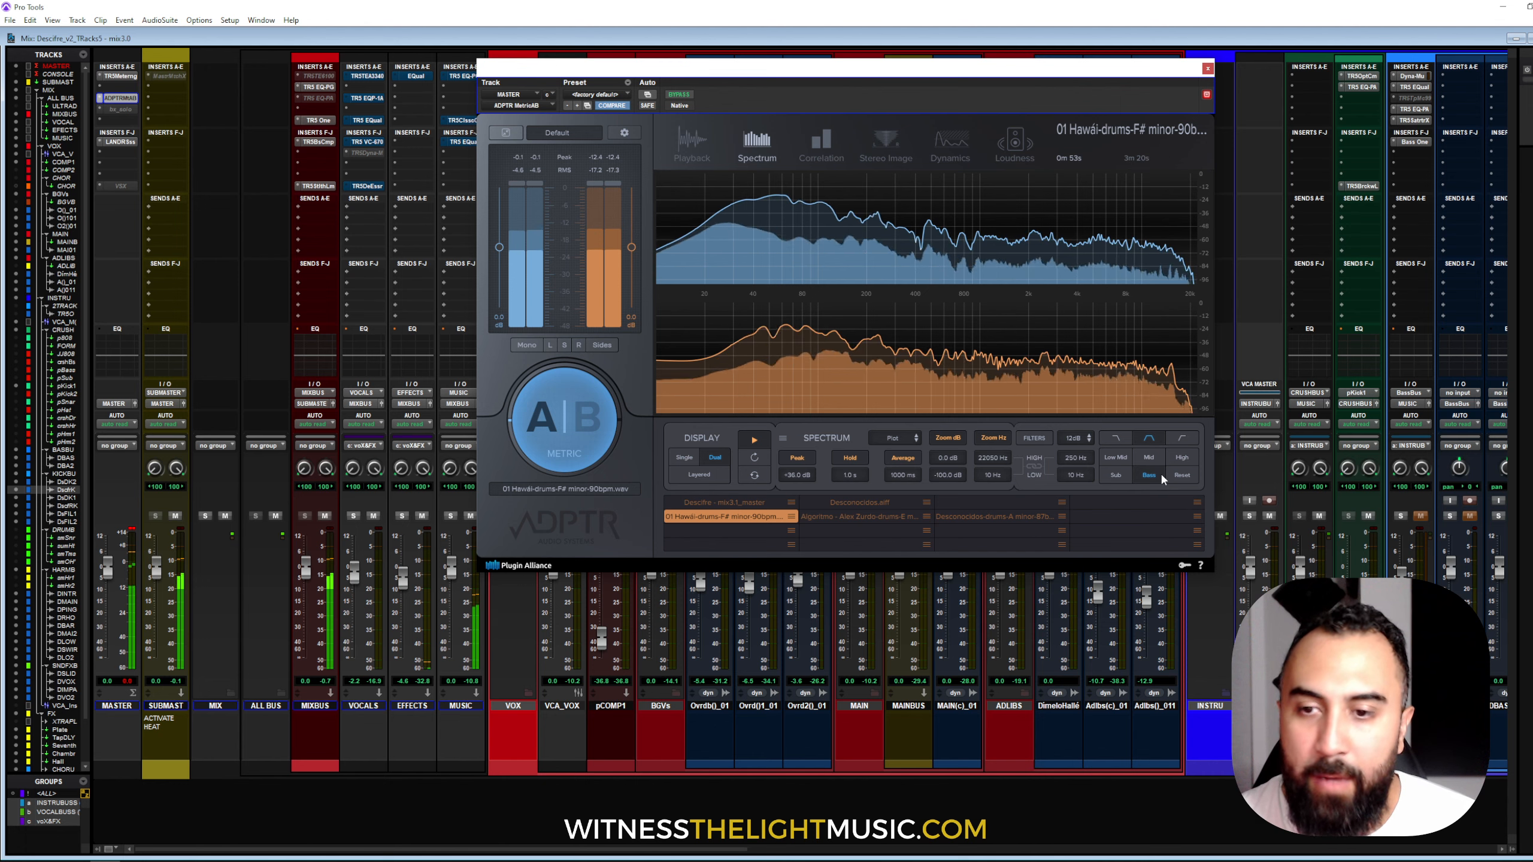
{"action": "left_click", "coordinate": [1115, 476]}
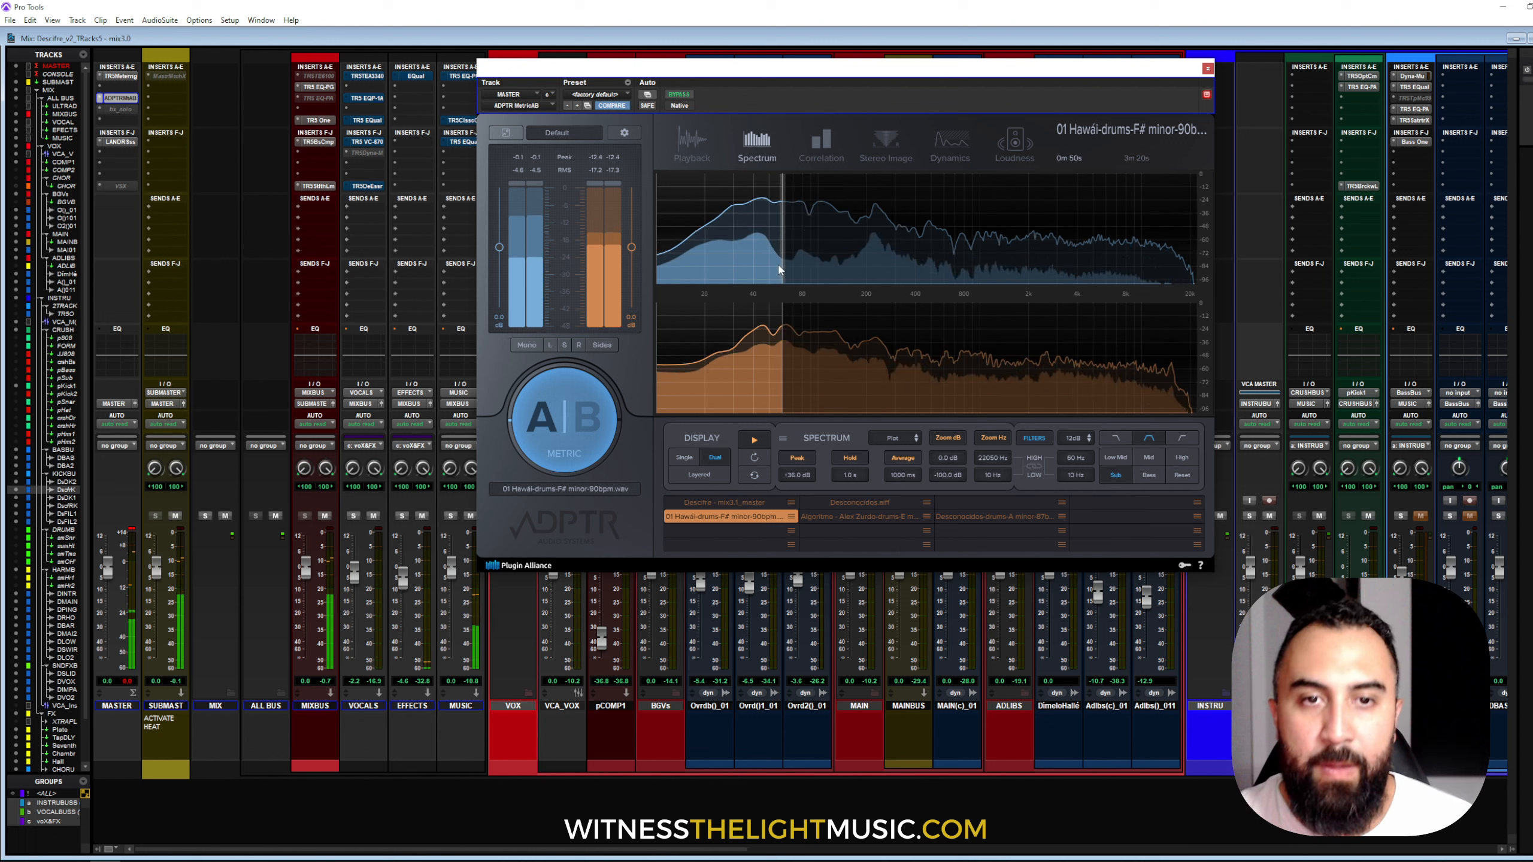
{"action": "mouse_move", "coordinate": [770, 241]}
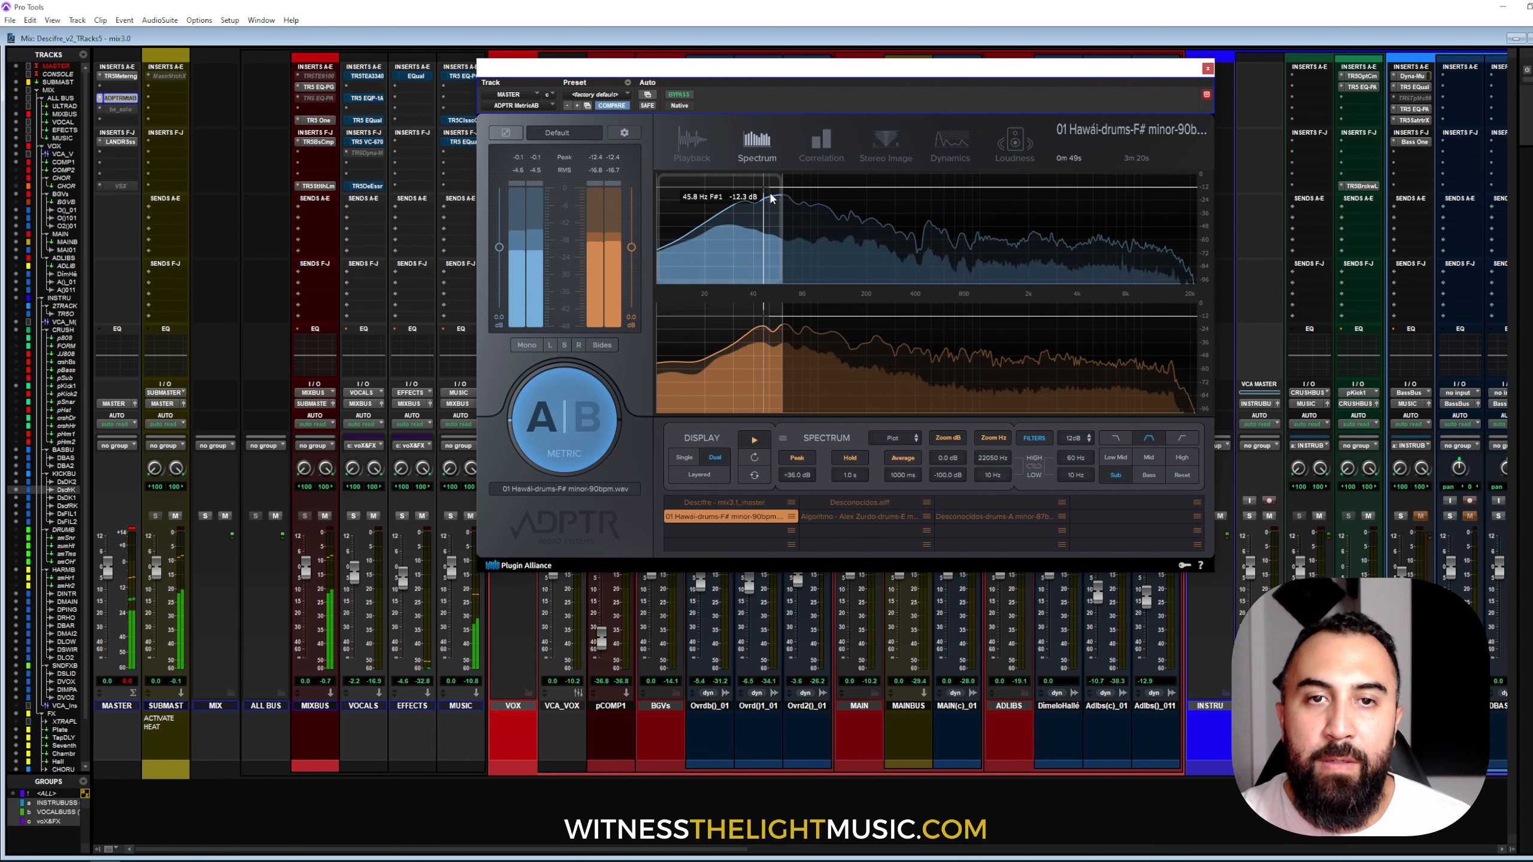
Step: Audition the mix with the Bass filter, turn the filter off, and compare the mix with the reference at full range
{"action": "left_click", "coordinate": [1149, 476]}
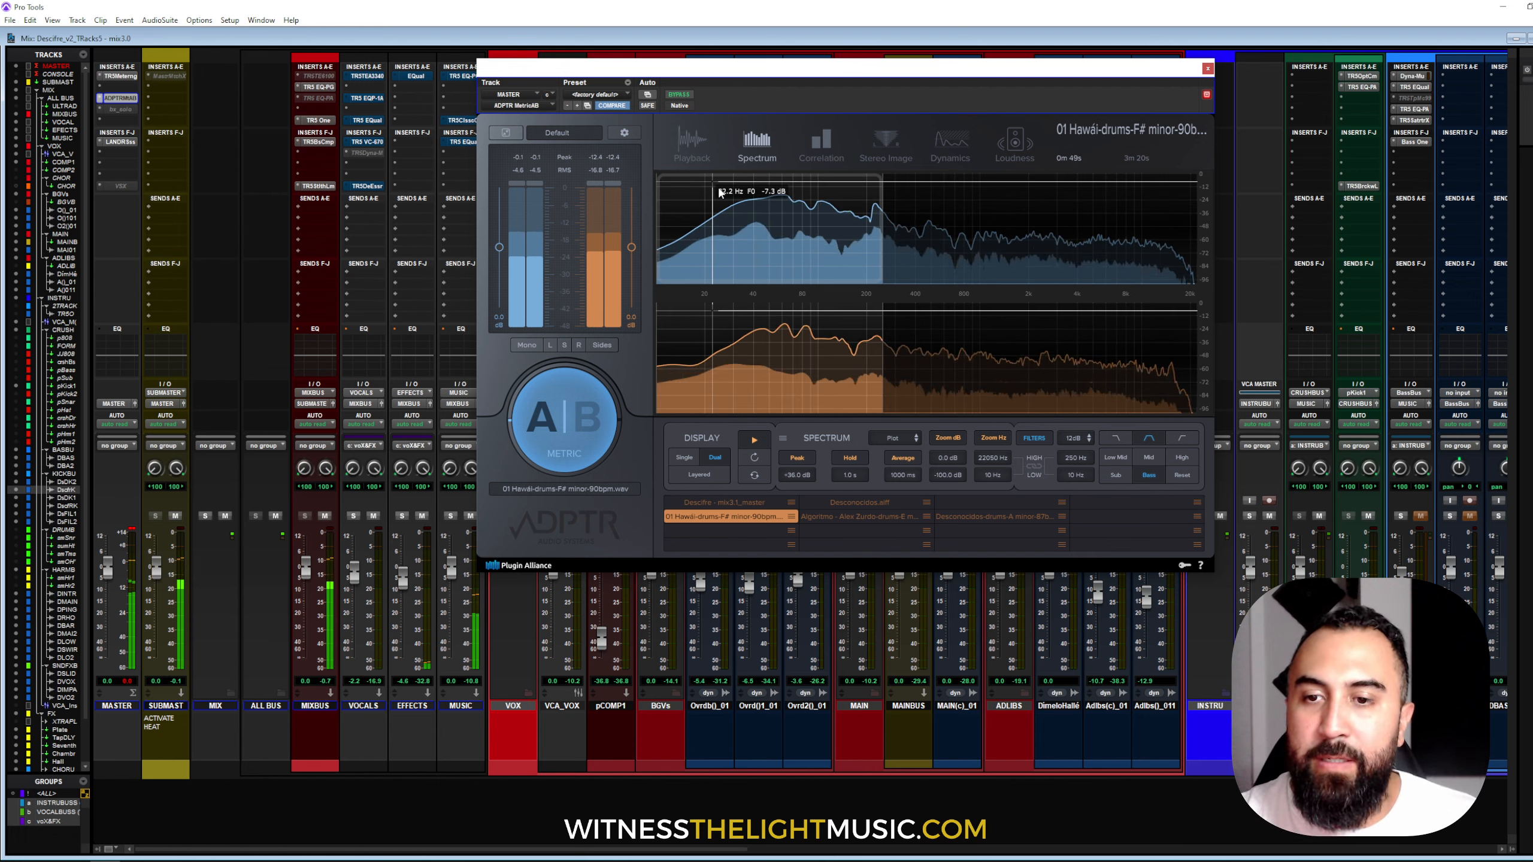
{"action": "left_click", "coordinate": [1152, 475]}
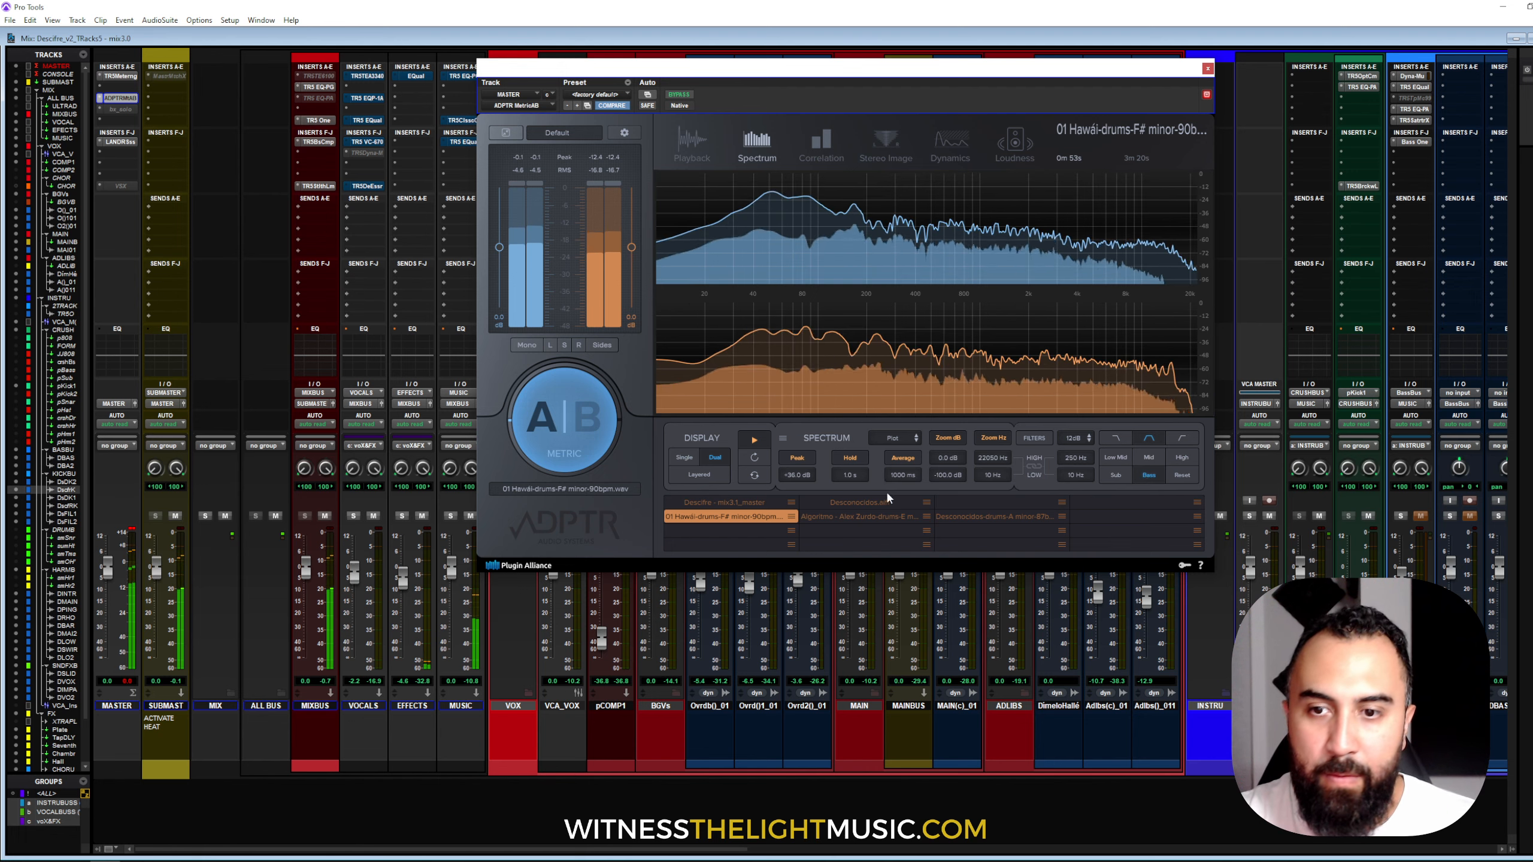
{"action": "left_click", "coordinate": [580, 429]}
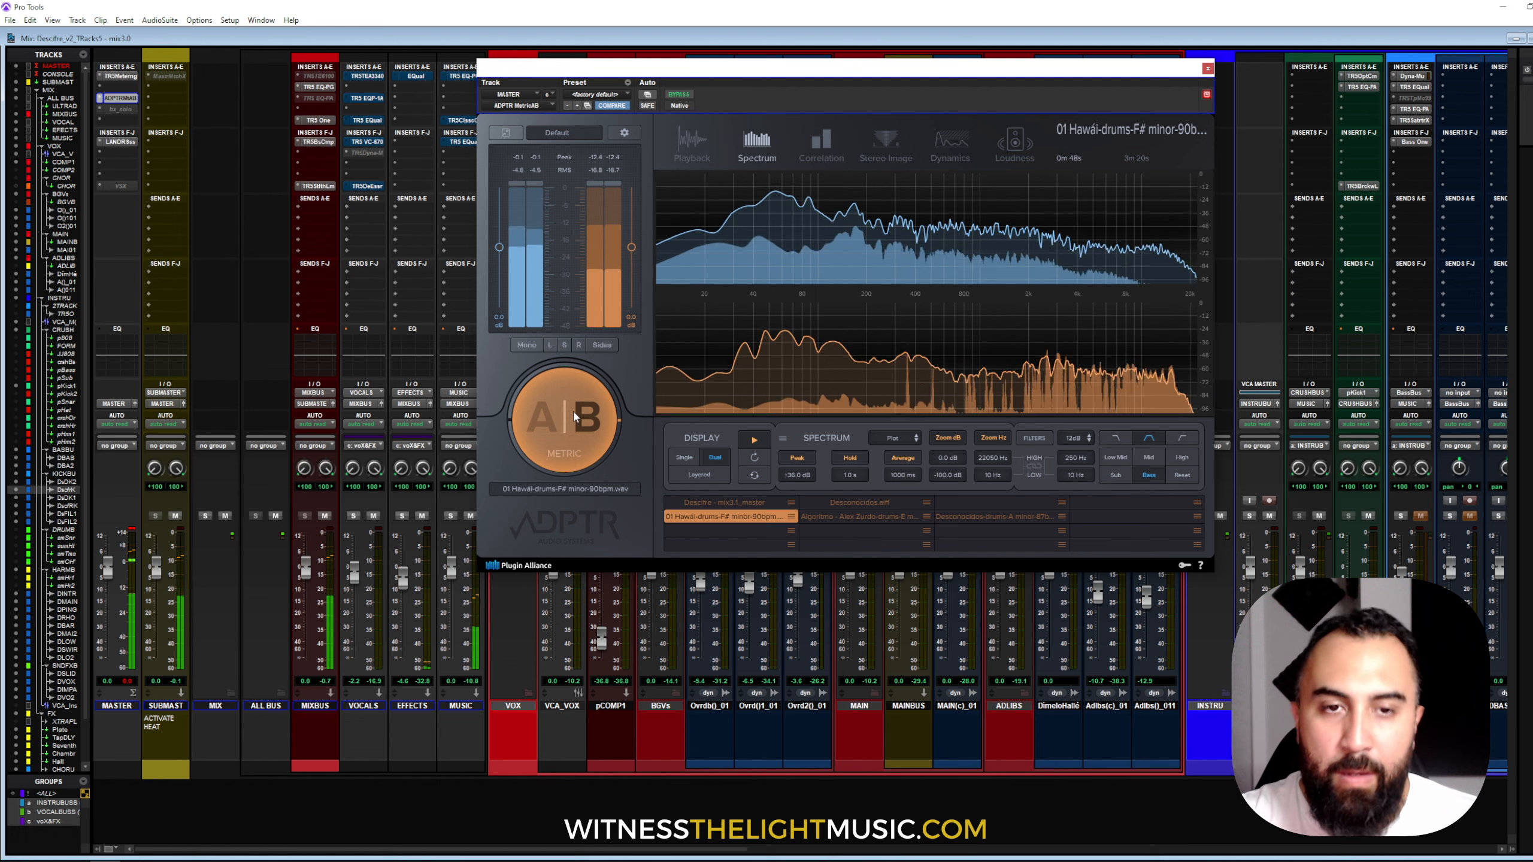
{"action": "left_click", "coordinate": [553, 444]}
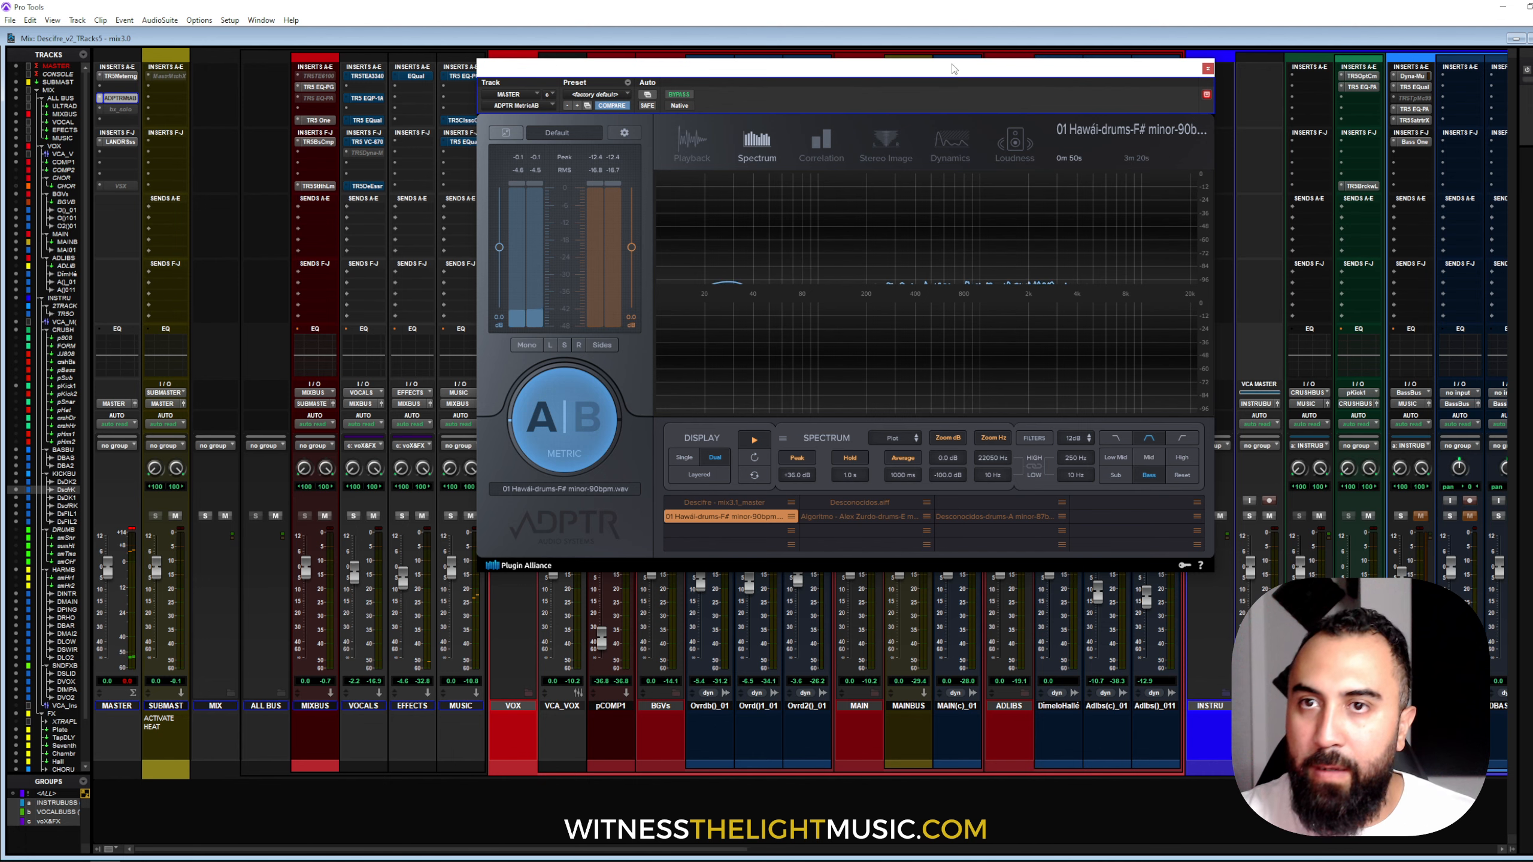
Step: Move the Metric AB window clear of the KICKBUS track and open the first TR5 Equal insert on that track
{"action": "left_click_drag", "start_coordinate": [953, 69], "coordinate": [924, 68]}
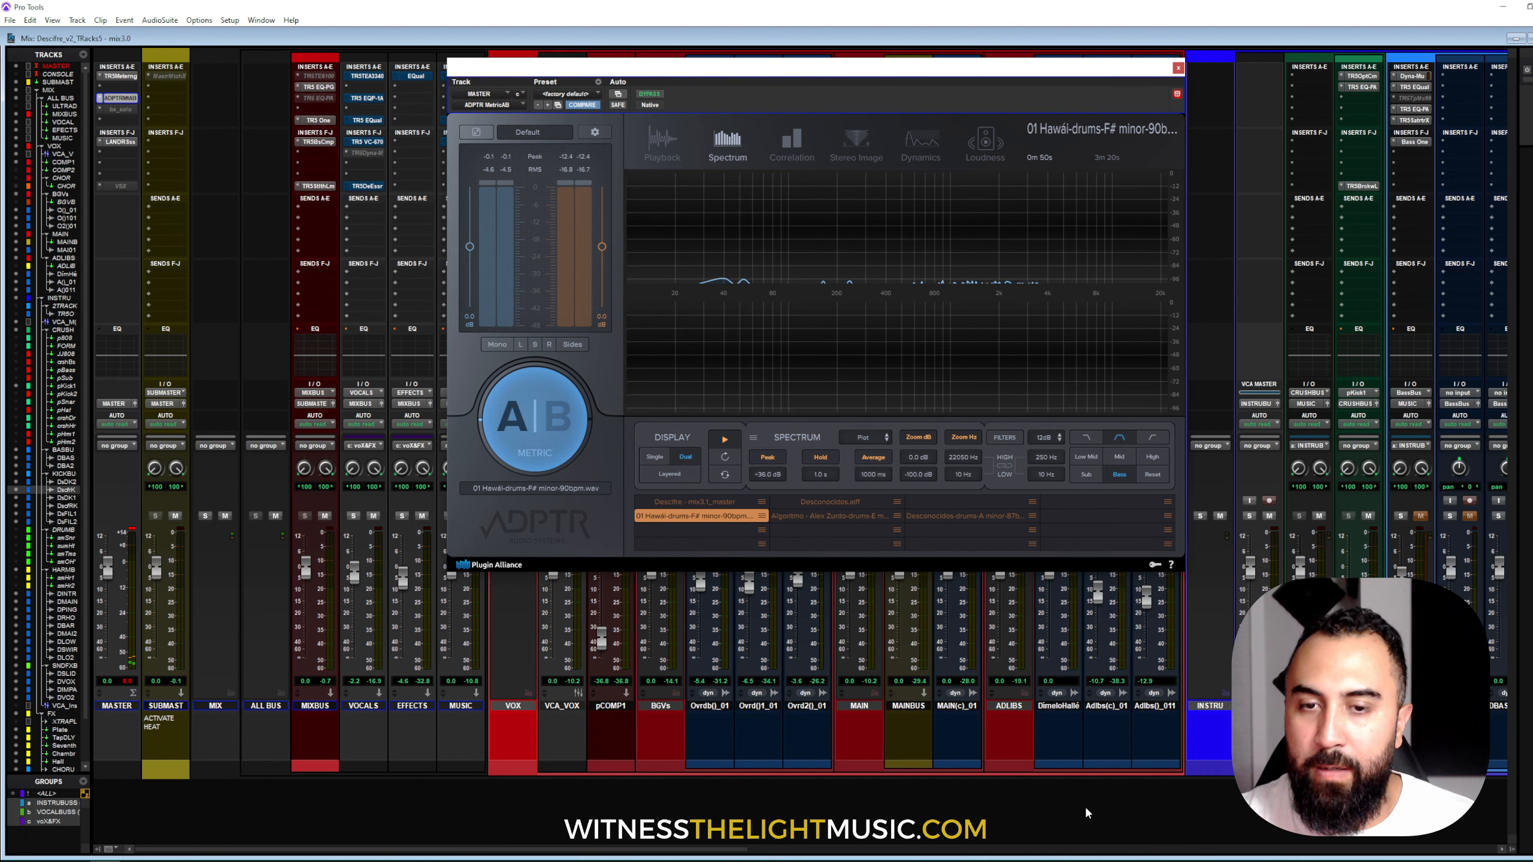
{"action": "scroll", "coordinate": [1068, 790], "scroll_direction": "right", "scroll_amount": 6}
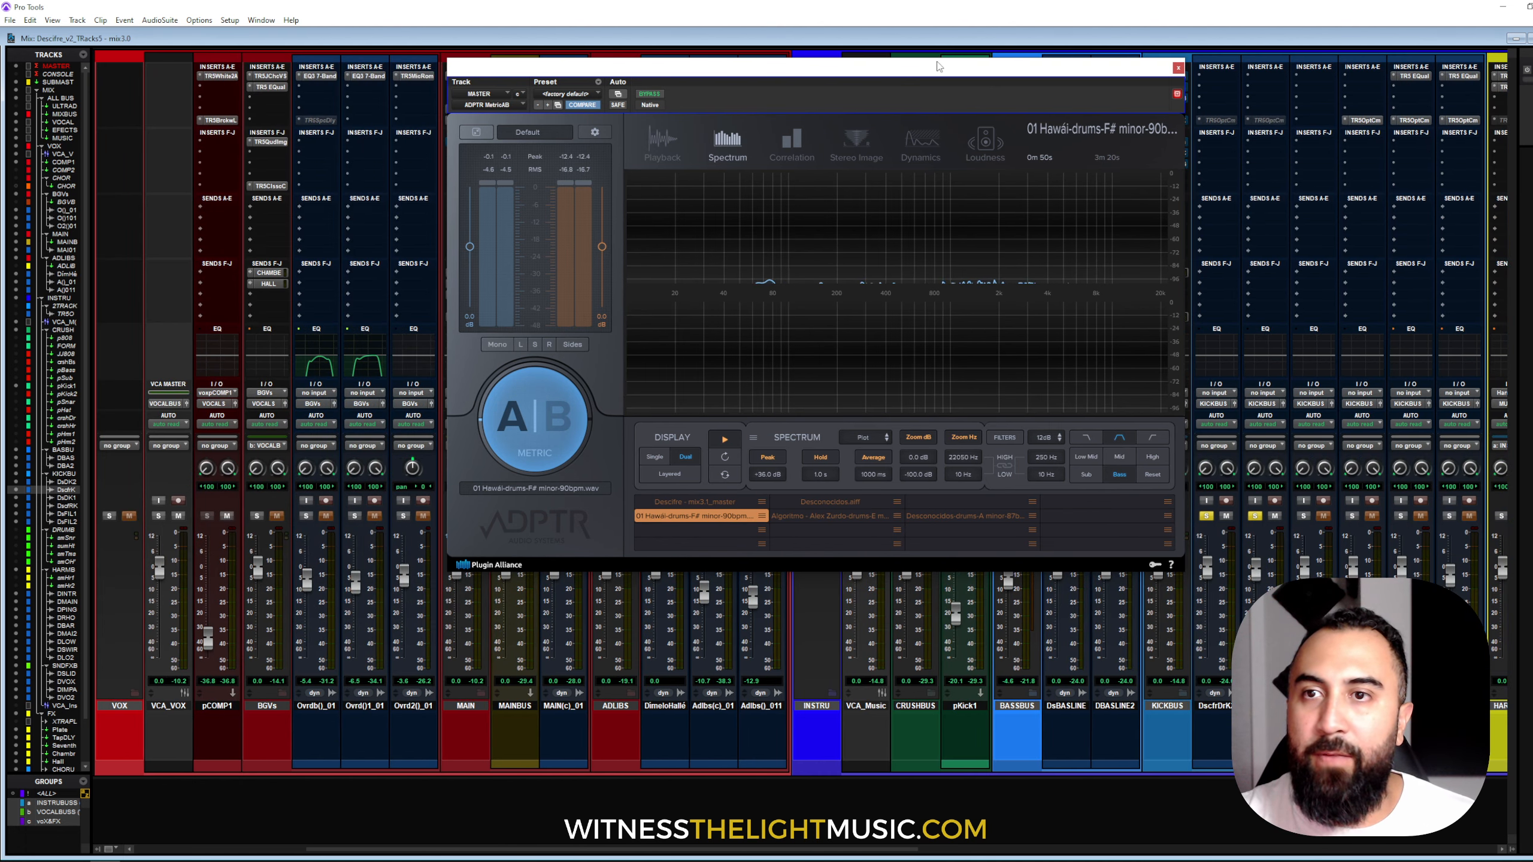
{"action": "left_click_drag", "start_coordinate": [962, 67], "coordinate": [877, 49]}
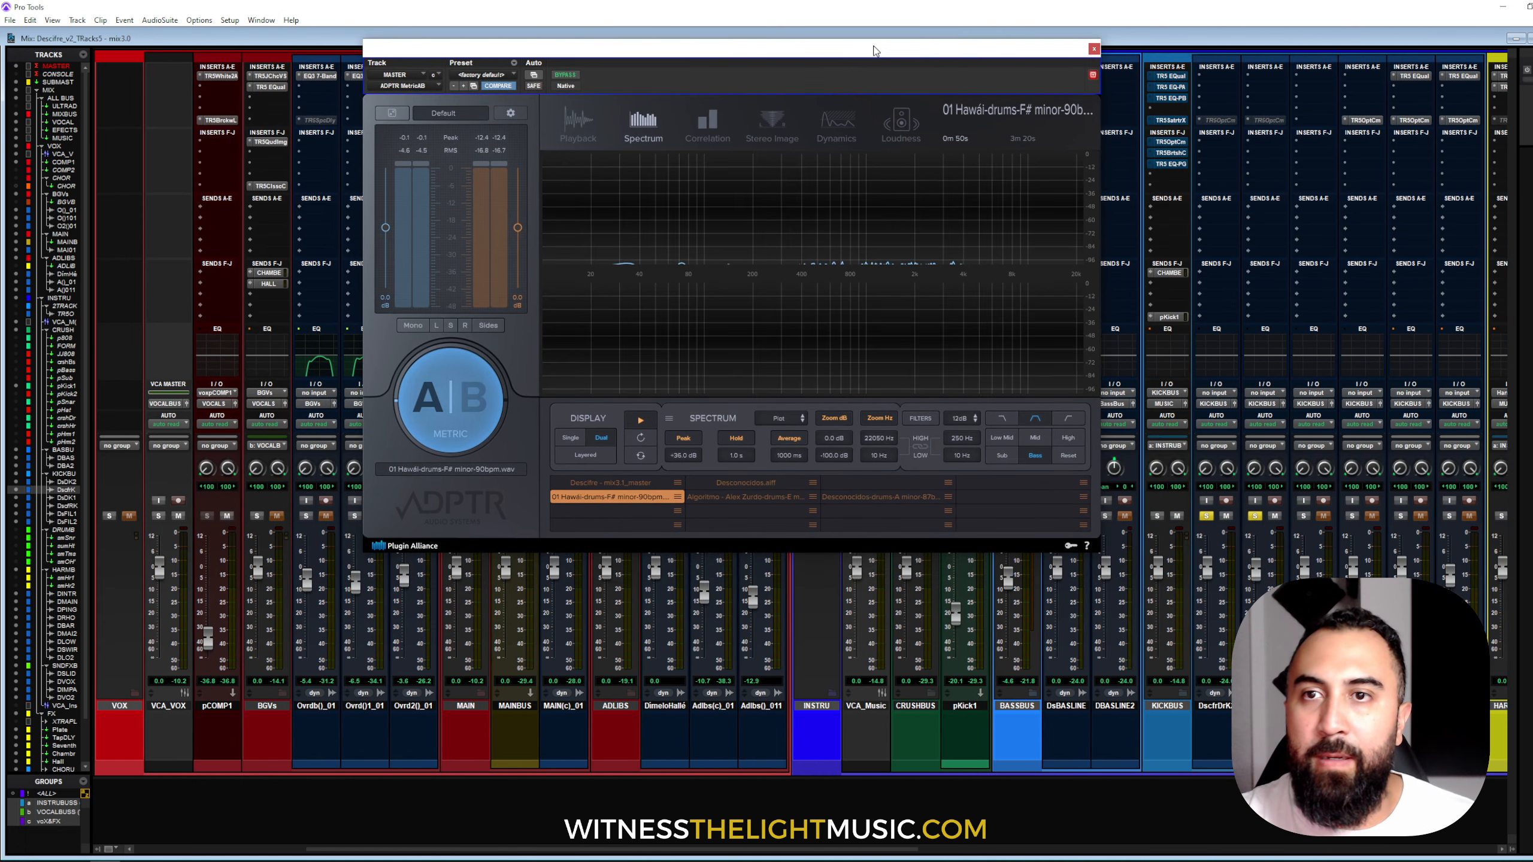
{"action": "left_click", "coordinate": [1202, 76]}
{"action": "left_click", "coordinate": [1198, 31]}
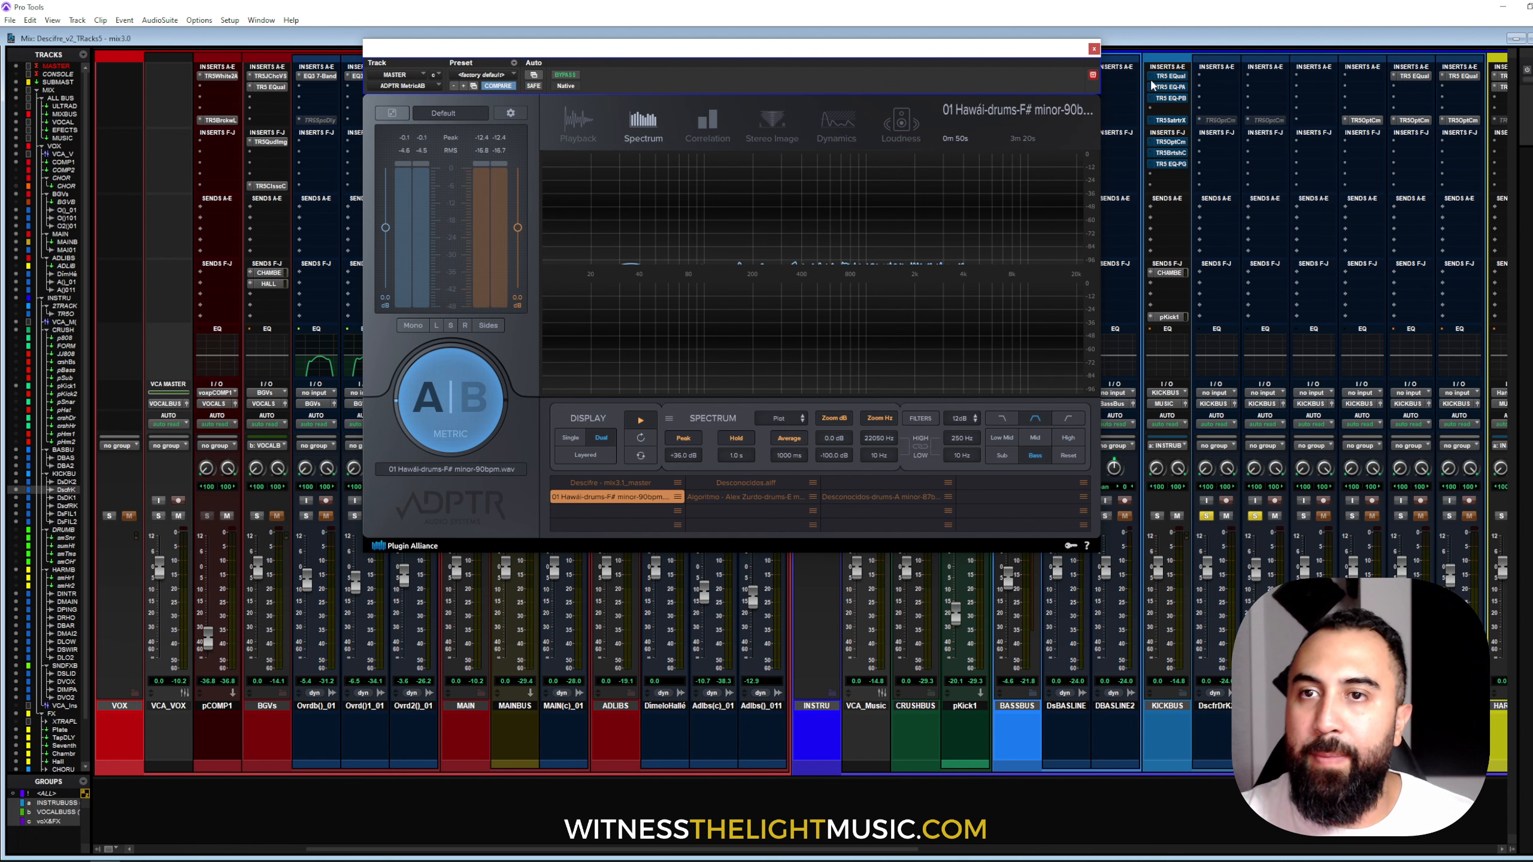
{"action": "left_click", "coordinate": [1170, 76]}
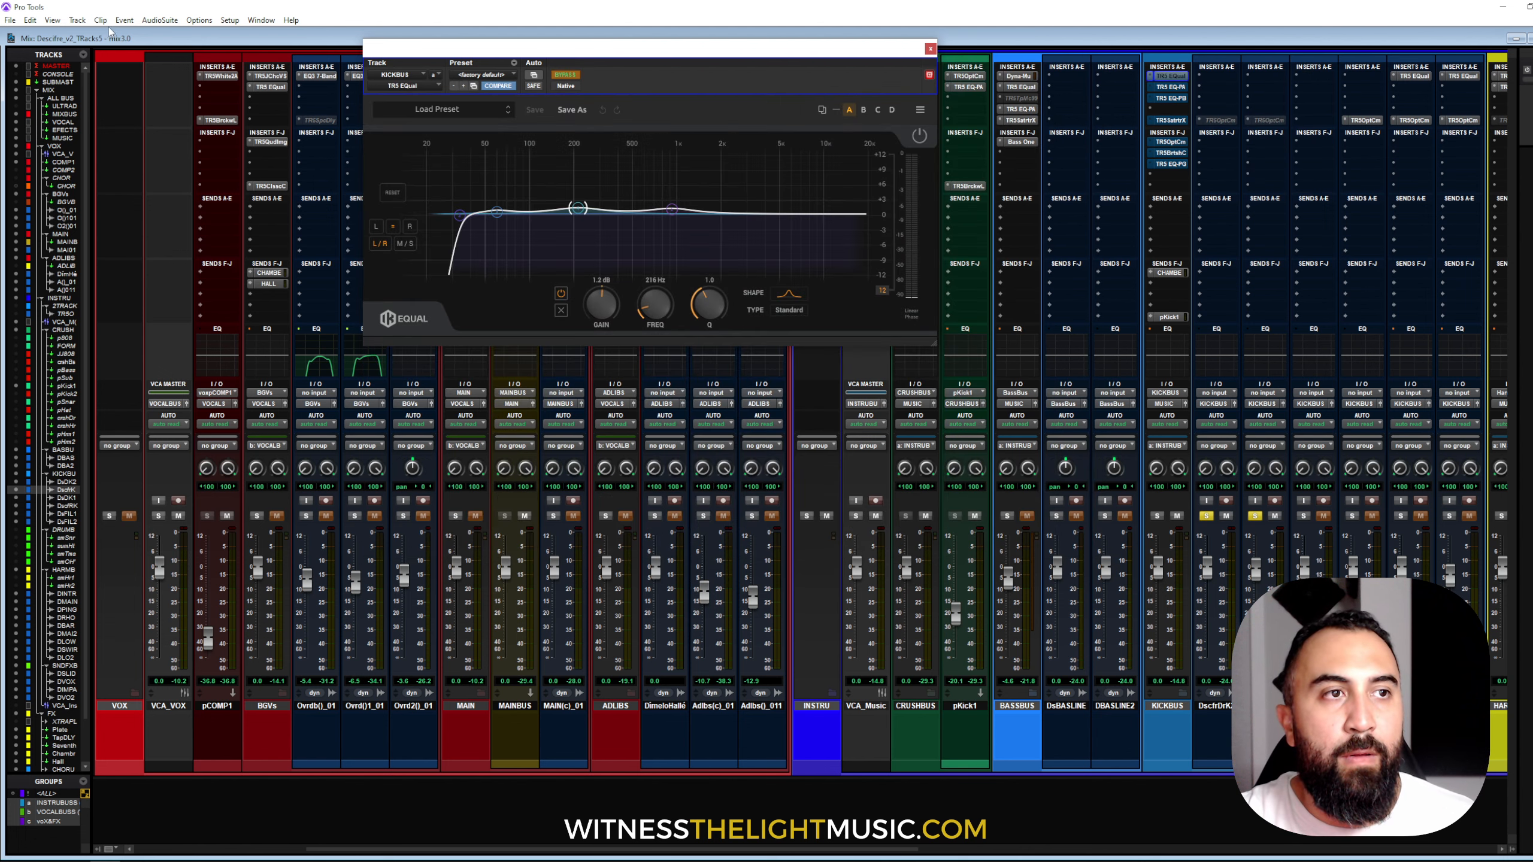
Step: Save the session as a new version named mix4.0
{"action": "left_click", "coordinate": [10, 20]}
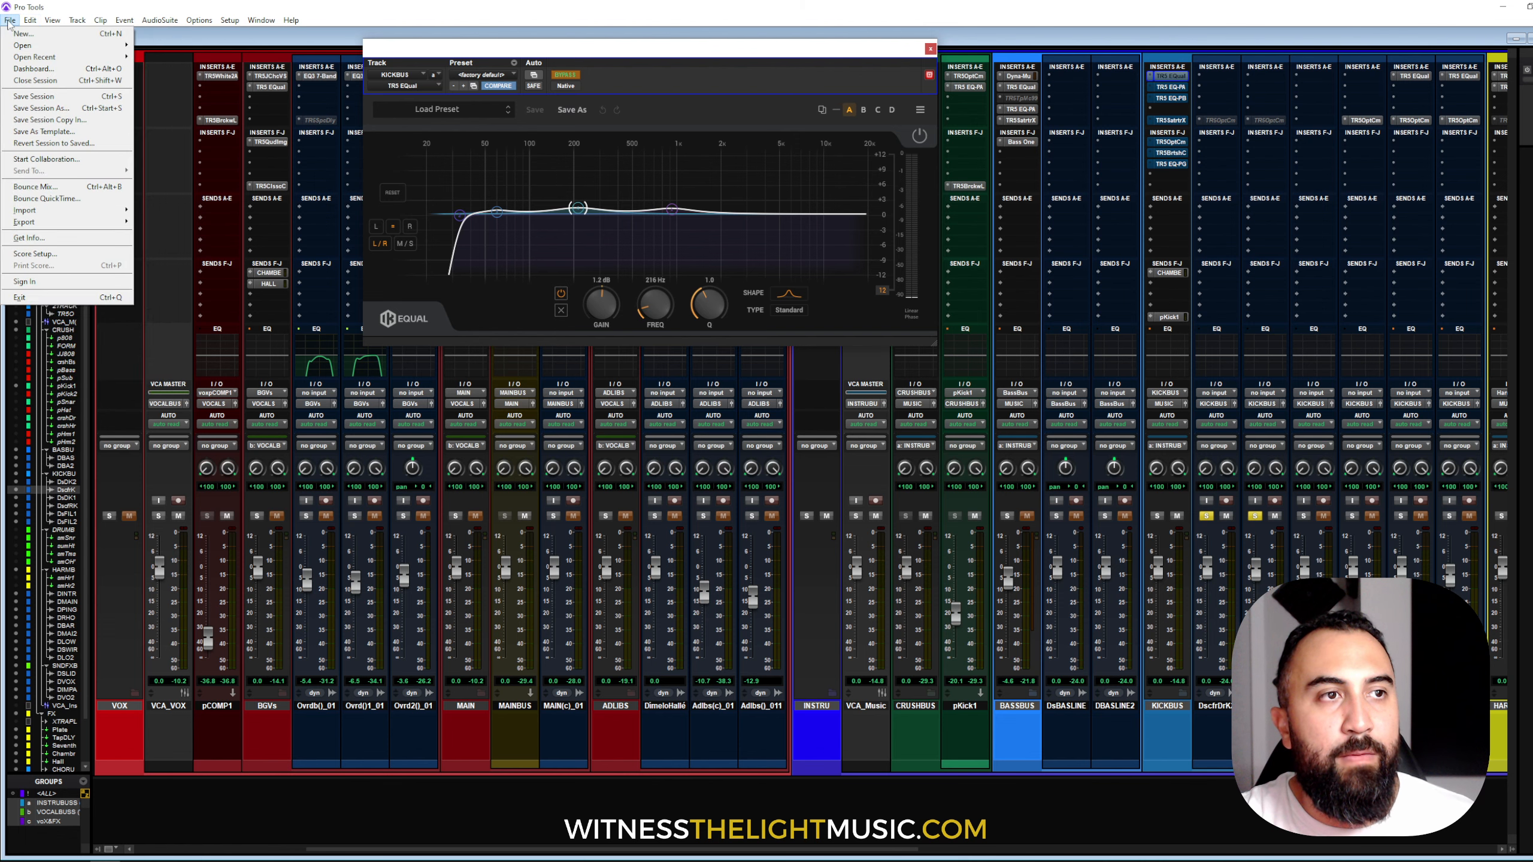
{"action": "left_click", "coordinate": [37, 97]}
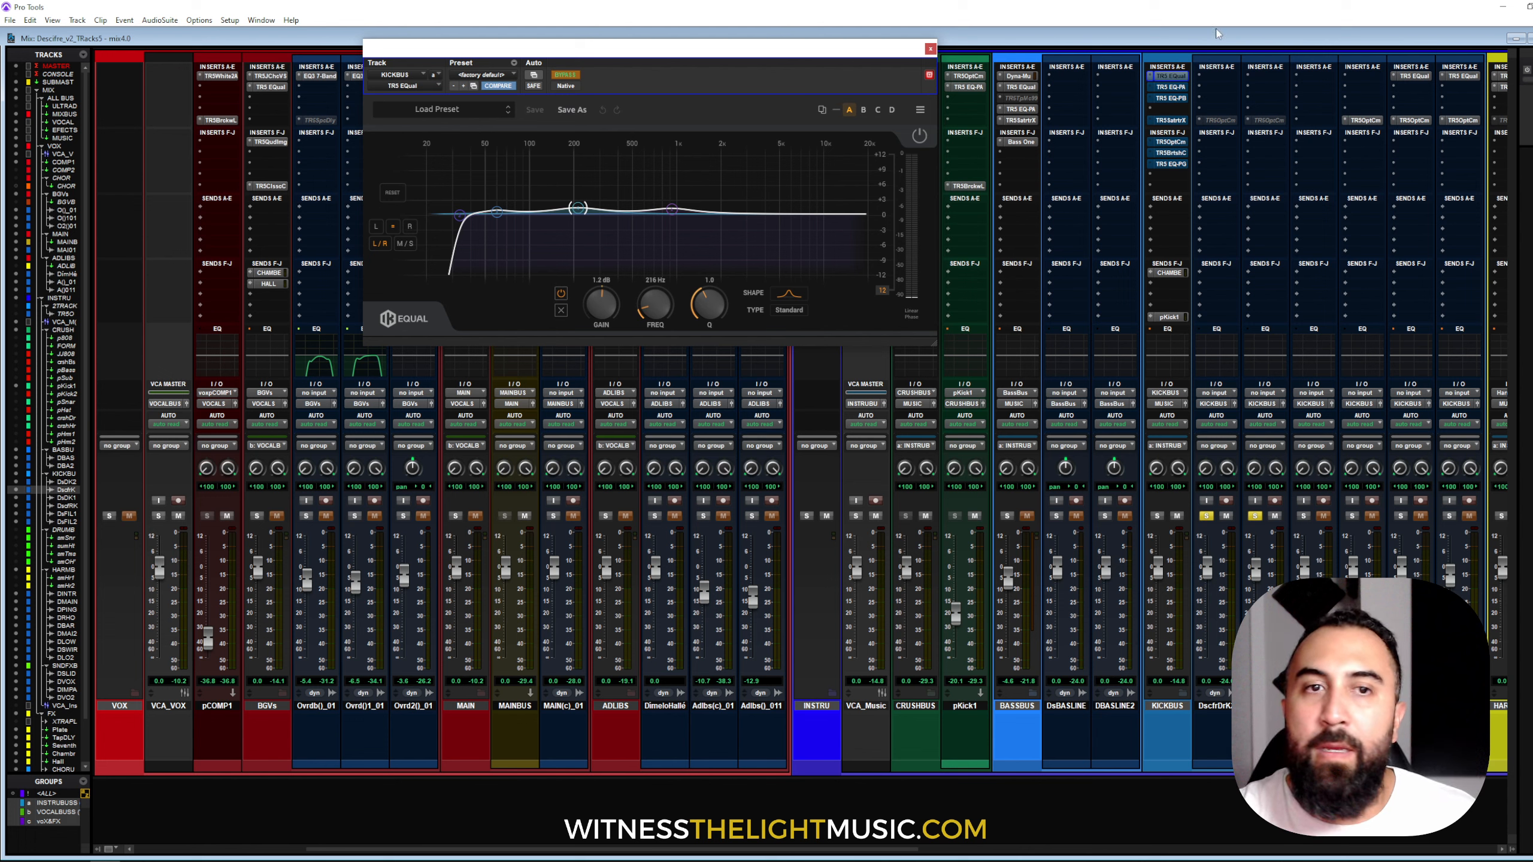
Step: Reset the KICKBUS TR5 Equal to a flat, active state and add a bell cut of about -1.5 dB at 41 Hz
{"action": "left_click_drag", "start_coordinate": [580, 86], "coordinate": [827, 150]}
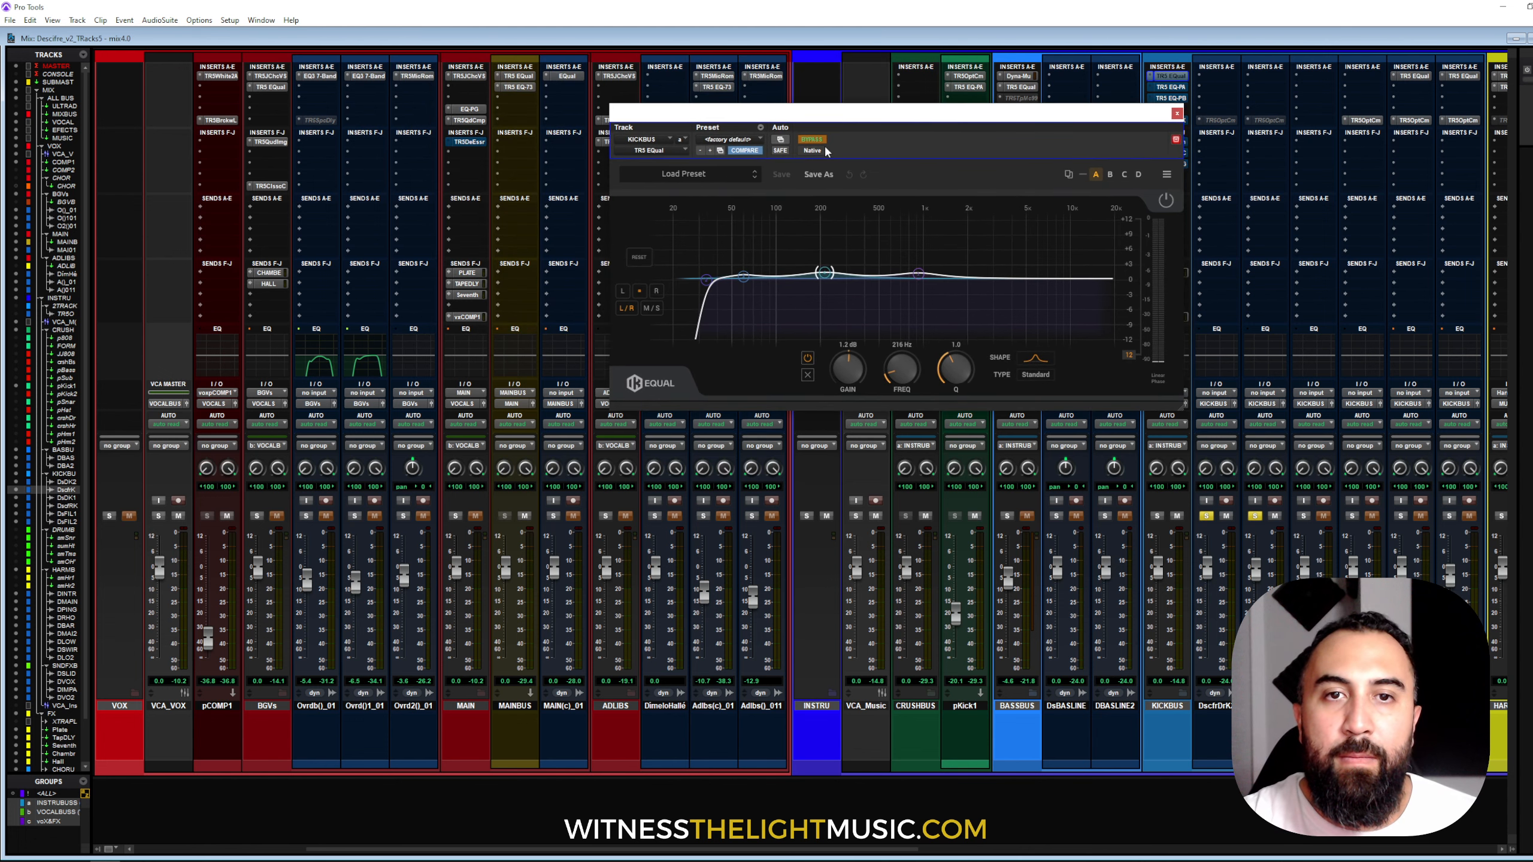
{"action": "left_click", "coordinate": [749, 142]}
{"action": "left_click", "coordinate": [759, 143]}
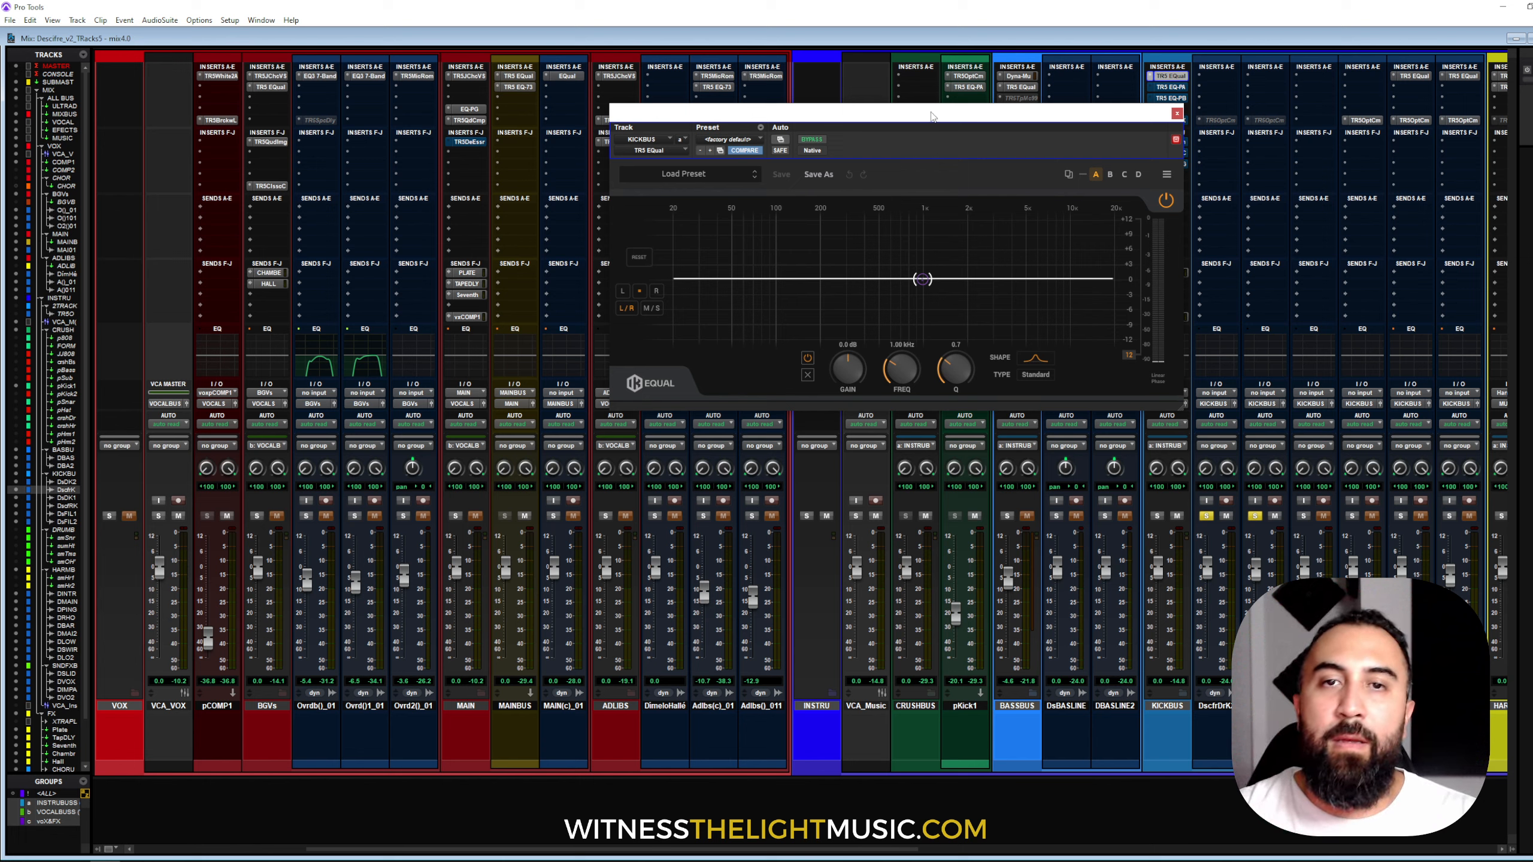
{"action": "double_click", "coordinate": [733, 282]}
{"action": "left_click_drag", "start_coordinate": [733, 284], "coordinate": [719, 290]}
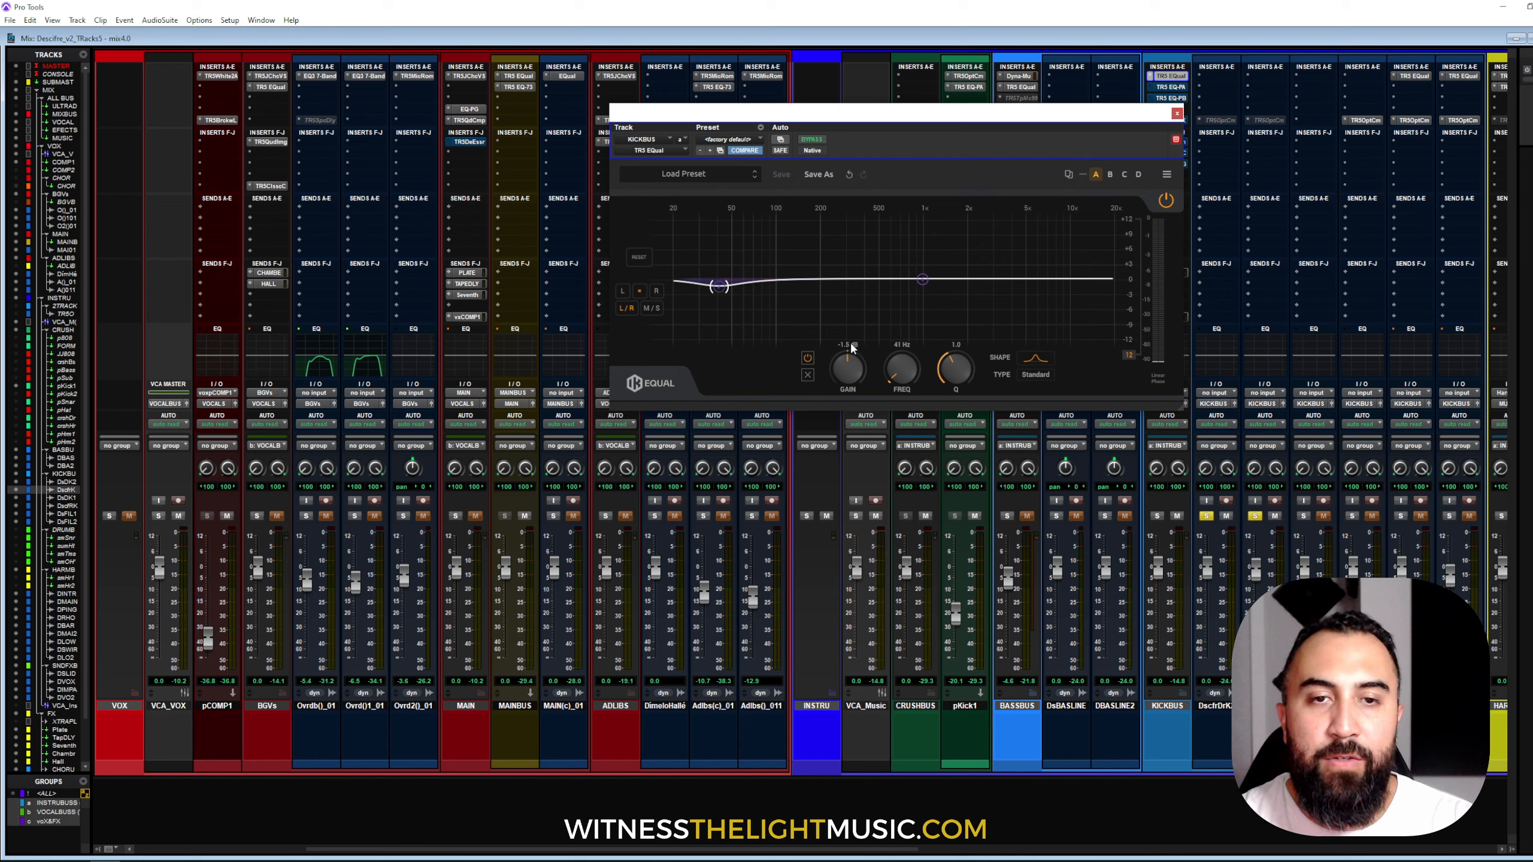
Step: Add a high-pass band at about 24 Hz to the KICKBUS EQ and remove the stray bell band
{"action": "left_click", "coordinate": [673, 279]}
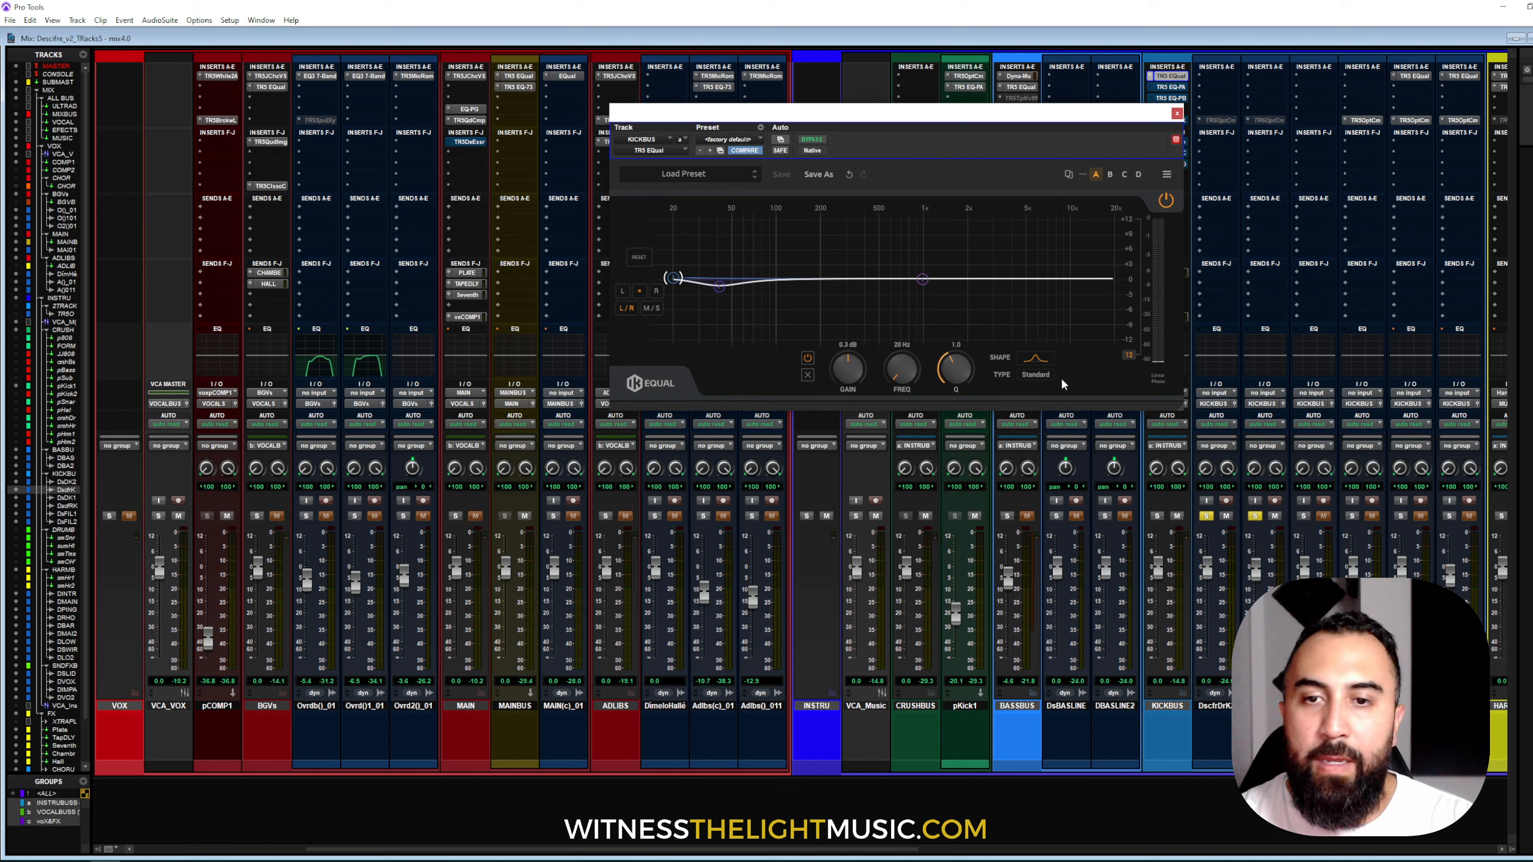
{"action": "left_click", "coordinate": [1039, 360]}
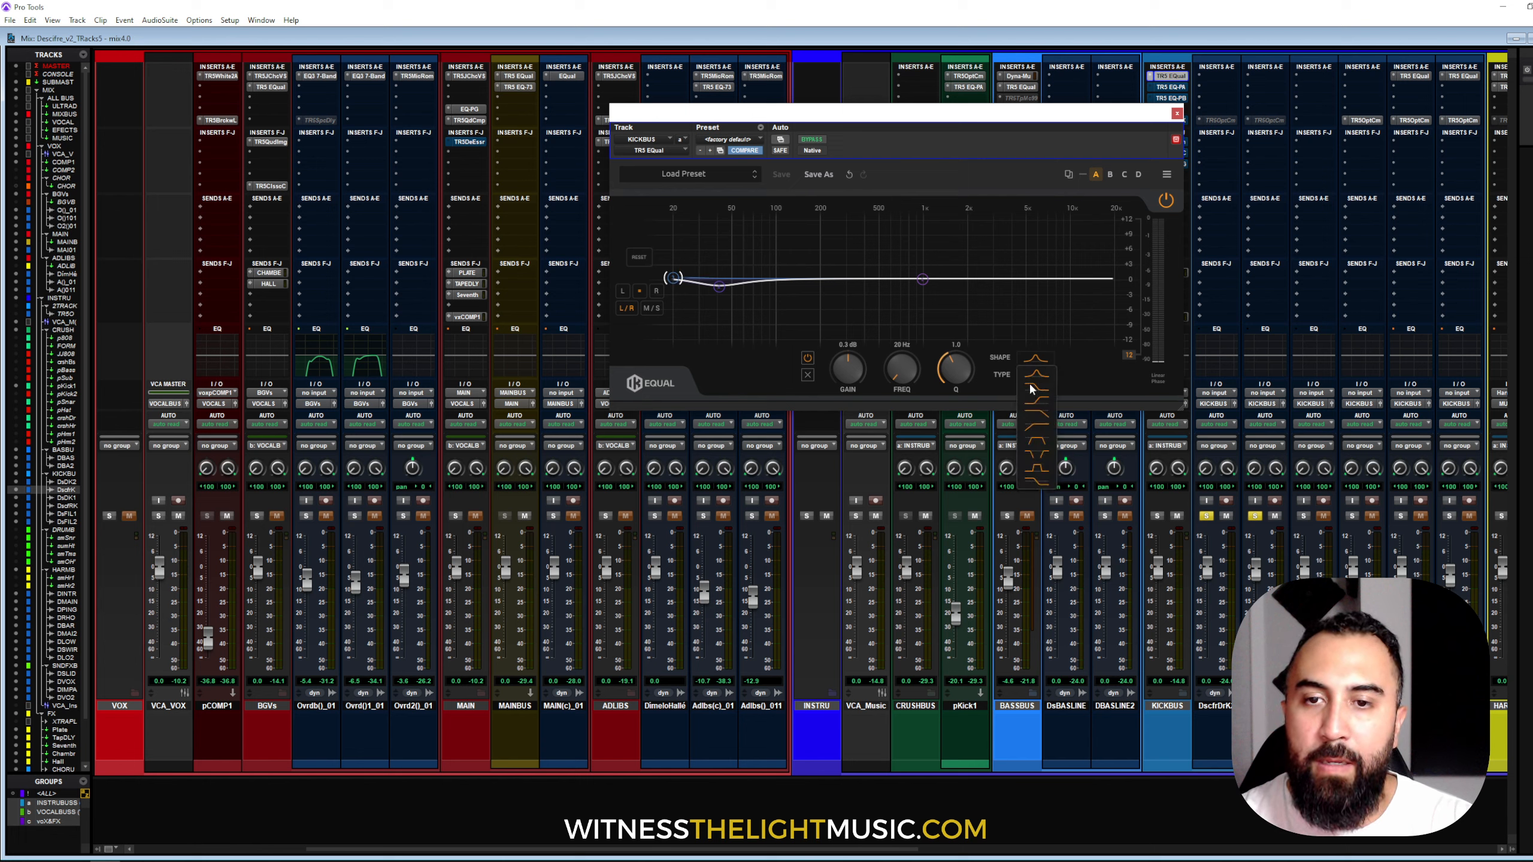
{"action": "left_click", "coordinate": [1036, 428]}
{"action": "left_click", "coordinate": [692, 279]}
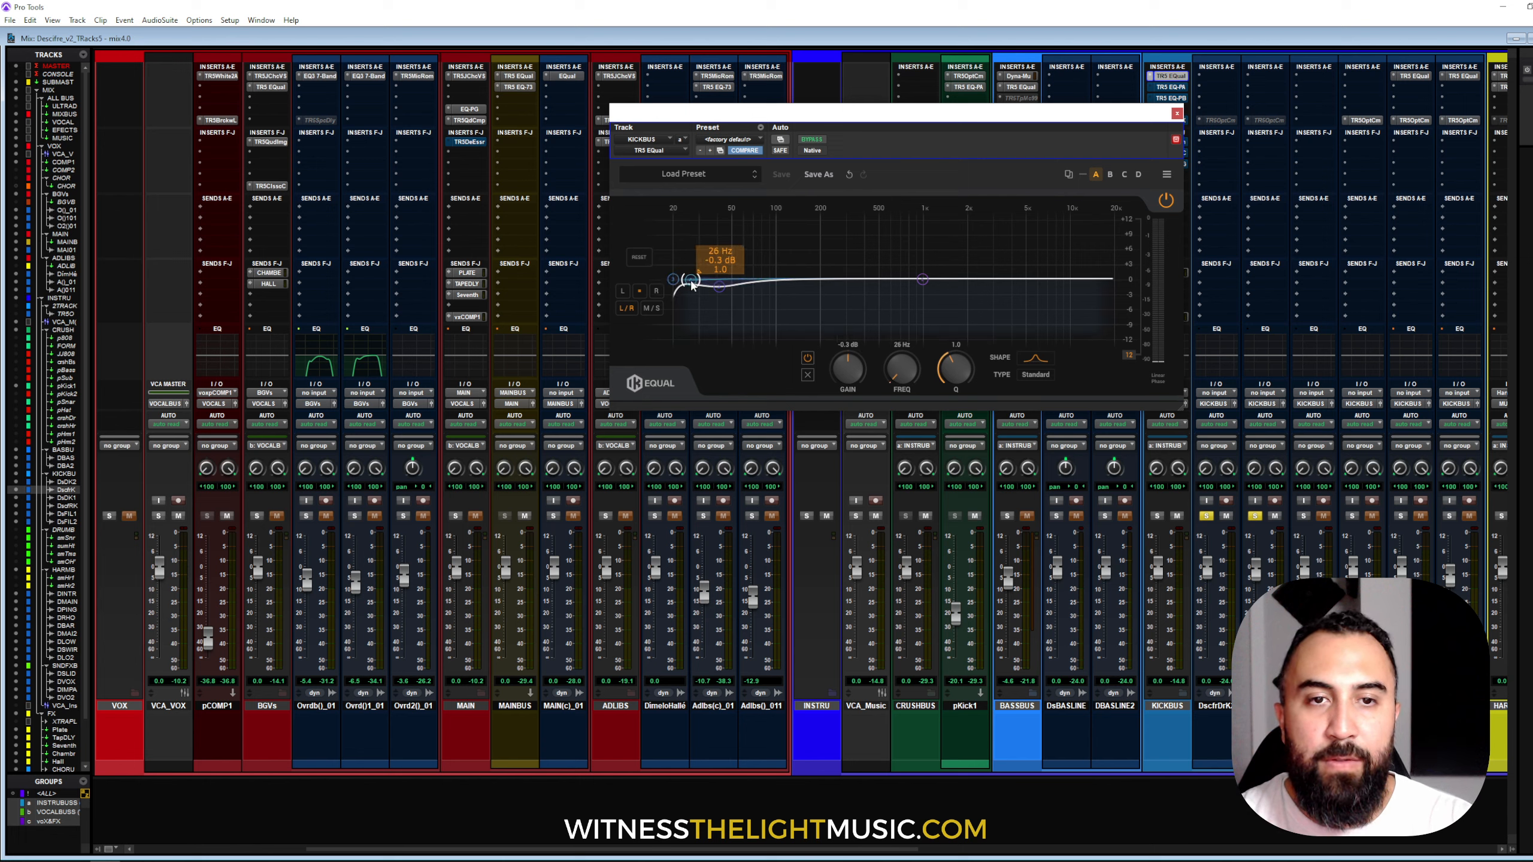
{"action": "left_click_drag", "start_coordinate": [692, 280], "coordinate": [831, 284]}
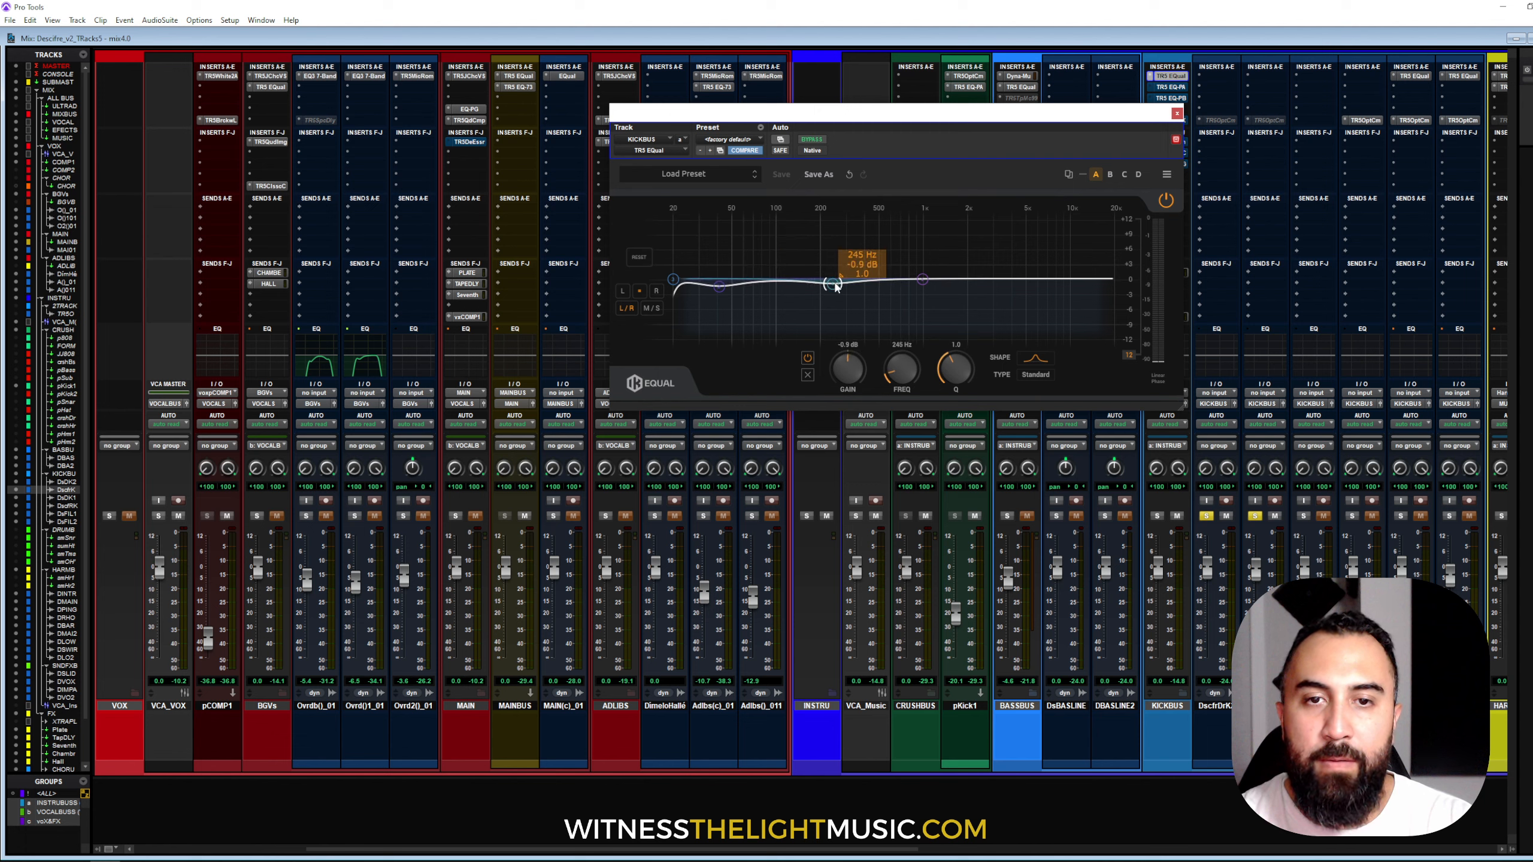
{"action": "left_click", "coordinate": [807, 374]}
{"action": "left_click_drag", "start_coordinate": [672, 282], "coordinate": [683, 280]}
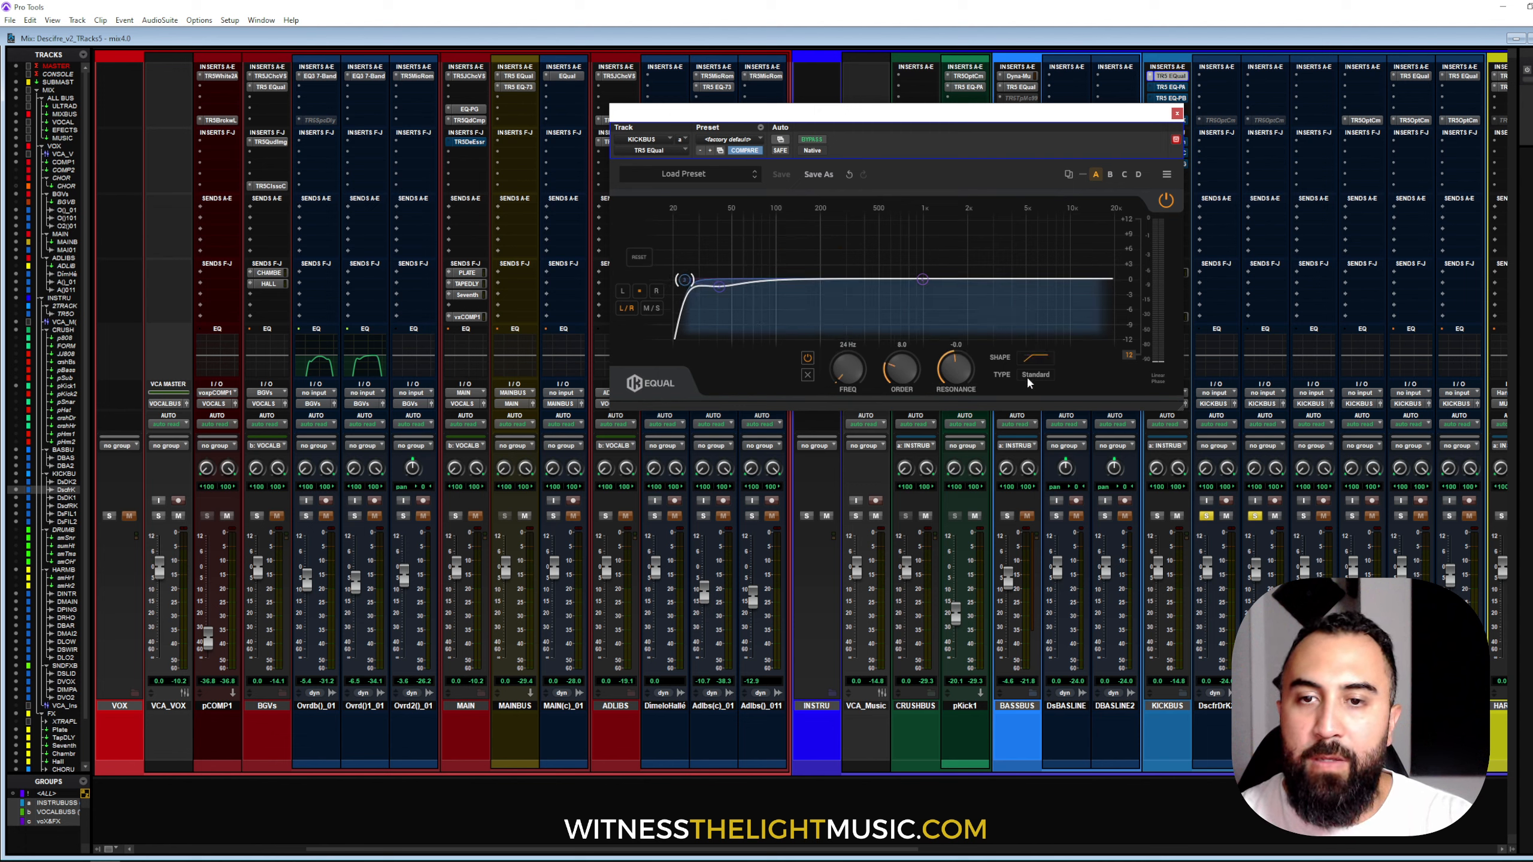
Step: Try the UK Modern 2, UK Modern 1, UK Classic and USA Classic 1 types on the high-pass band
{"action": "left_click", "coordinate": [1032, 374]}
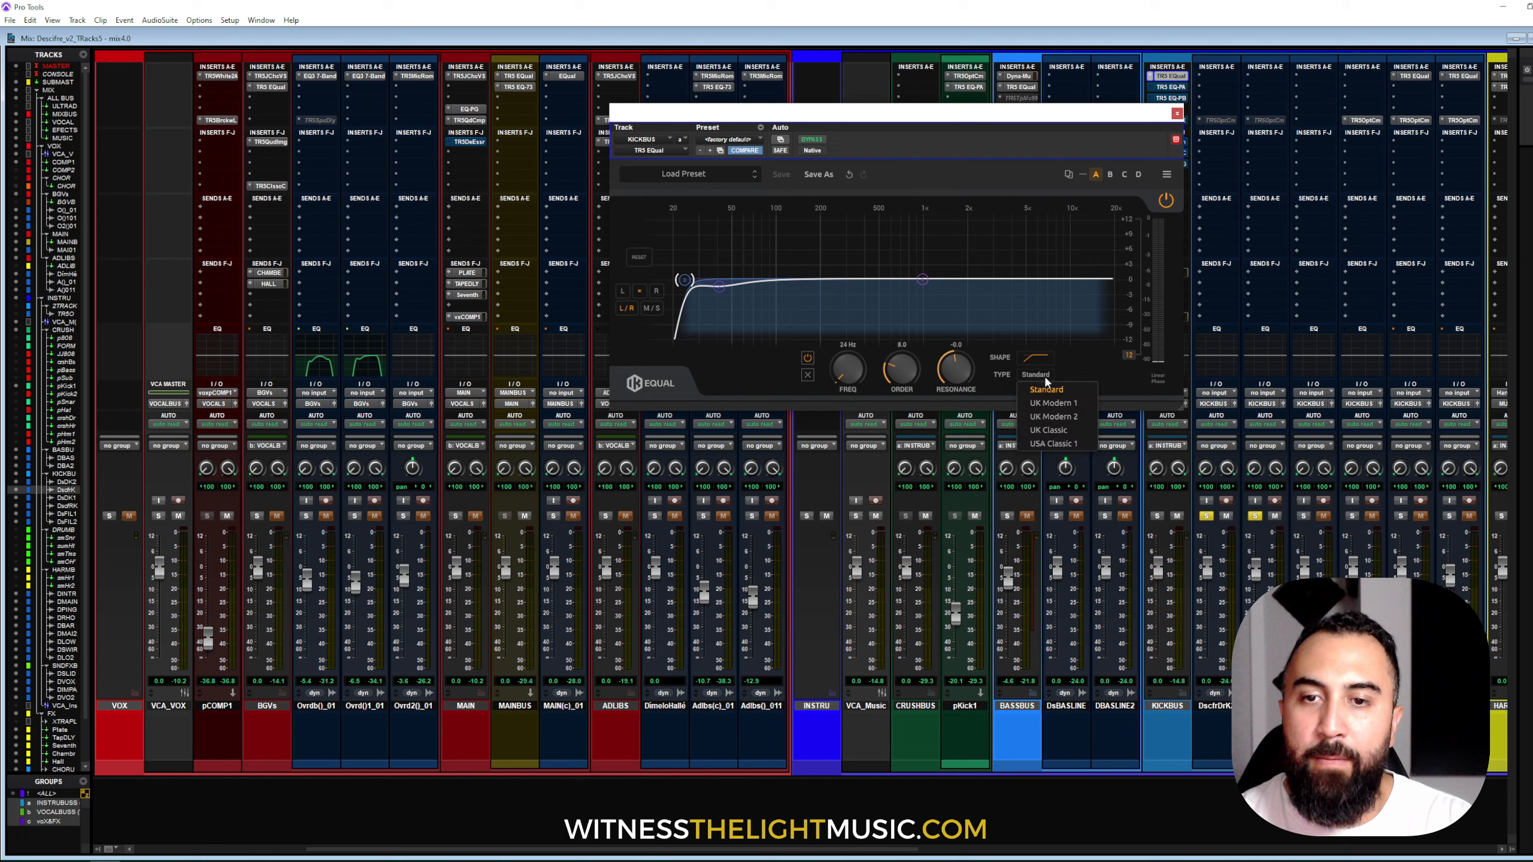
{"action": "left_click", "coordinate": [1053, 417]}
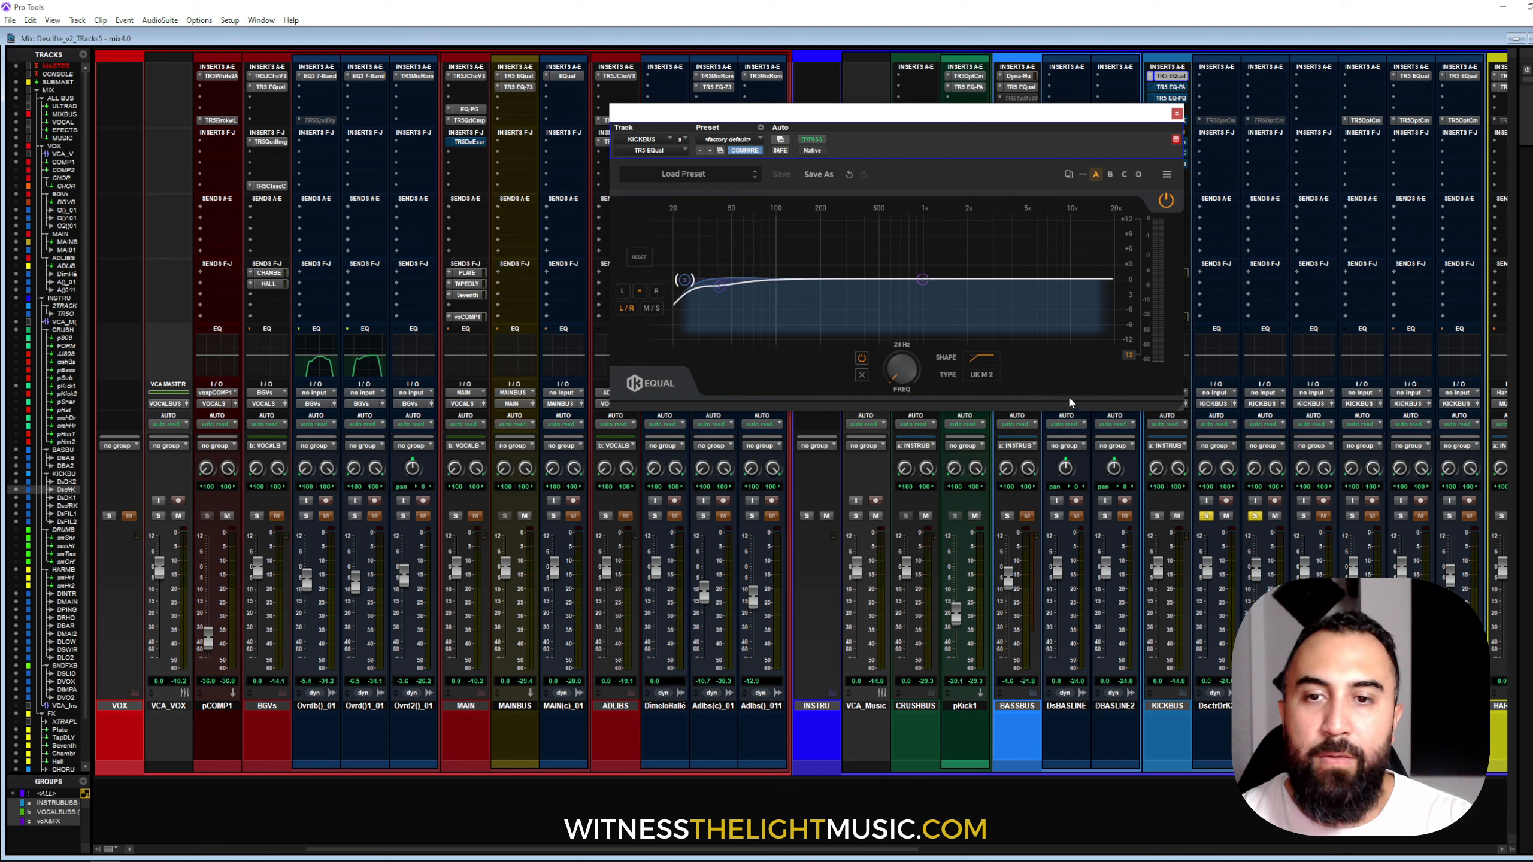
{"action": "left_click", "coordinate": [982, 376]}
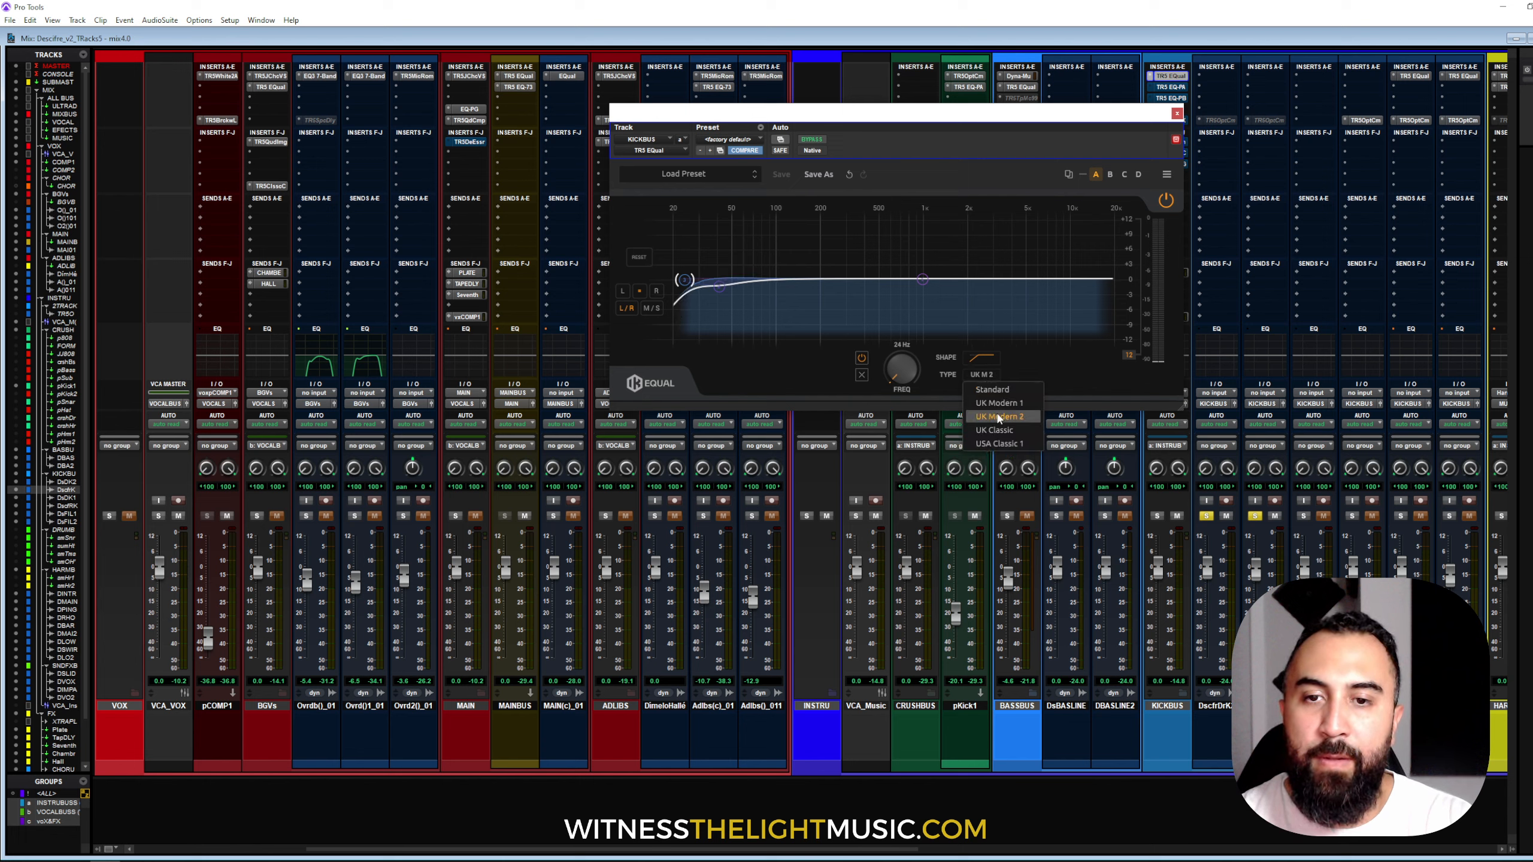
{"action": "left_click", "coordinate": [1000, 404]}
{"action": "left_click", "coordinate": [983, 376]}
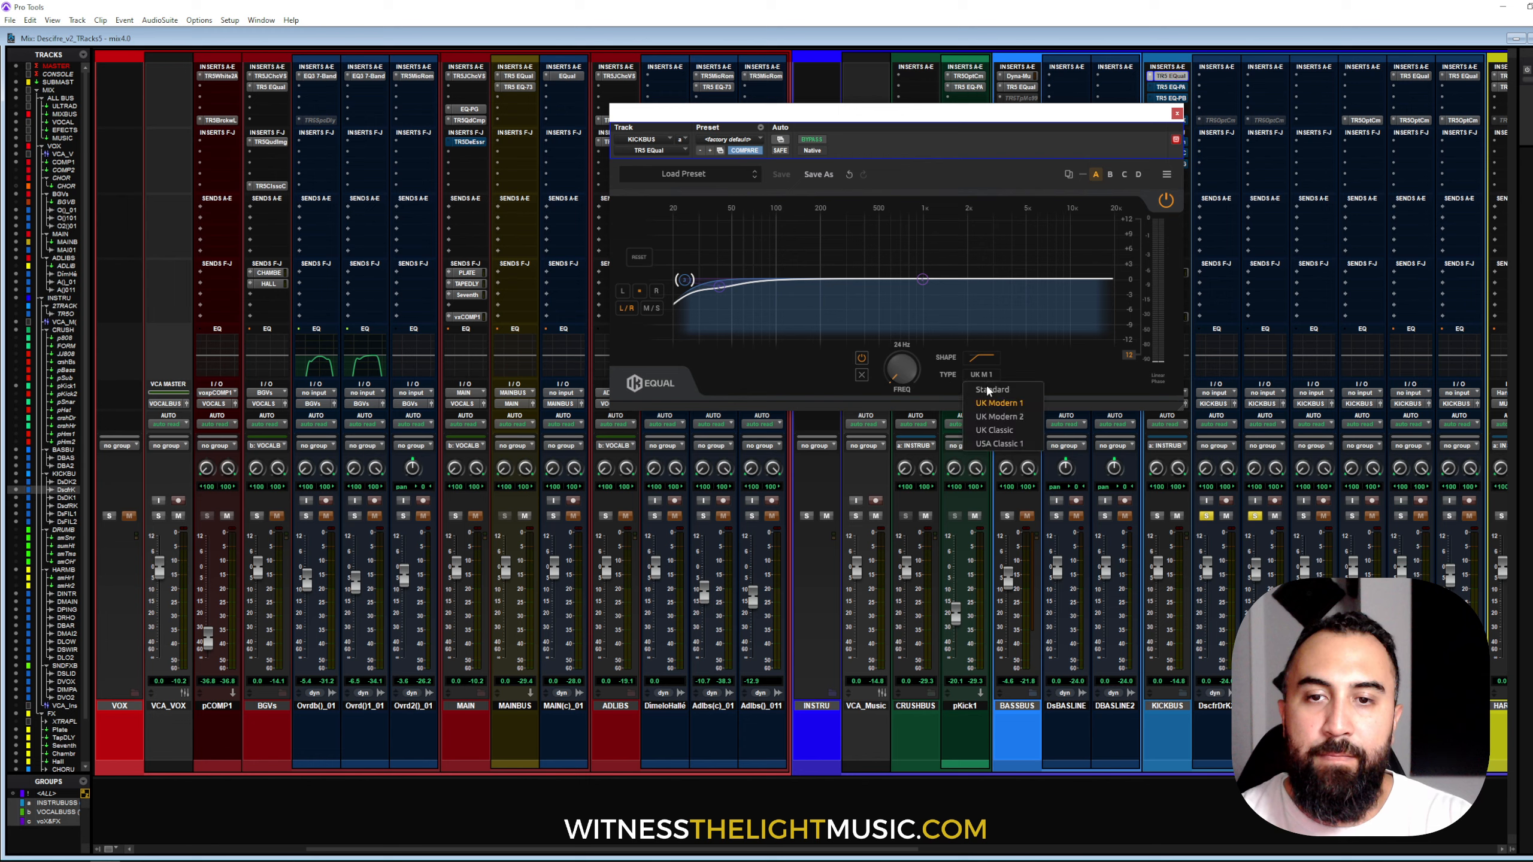
{"action": "left_click", "coordinate": [996, 432]}
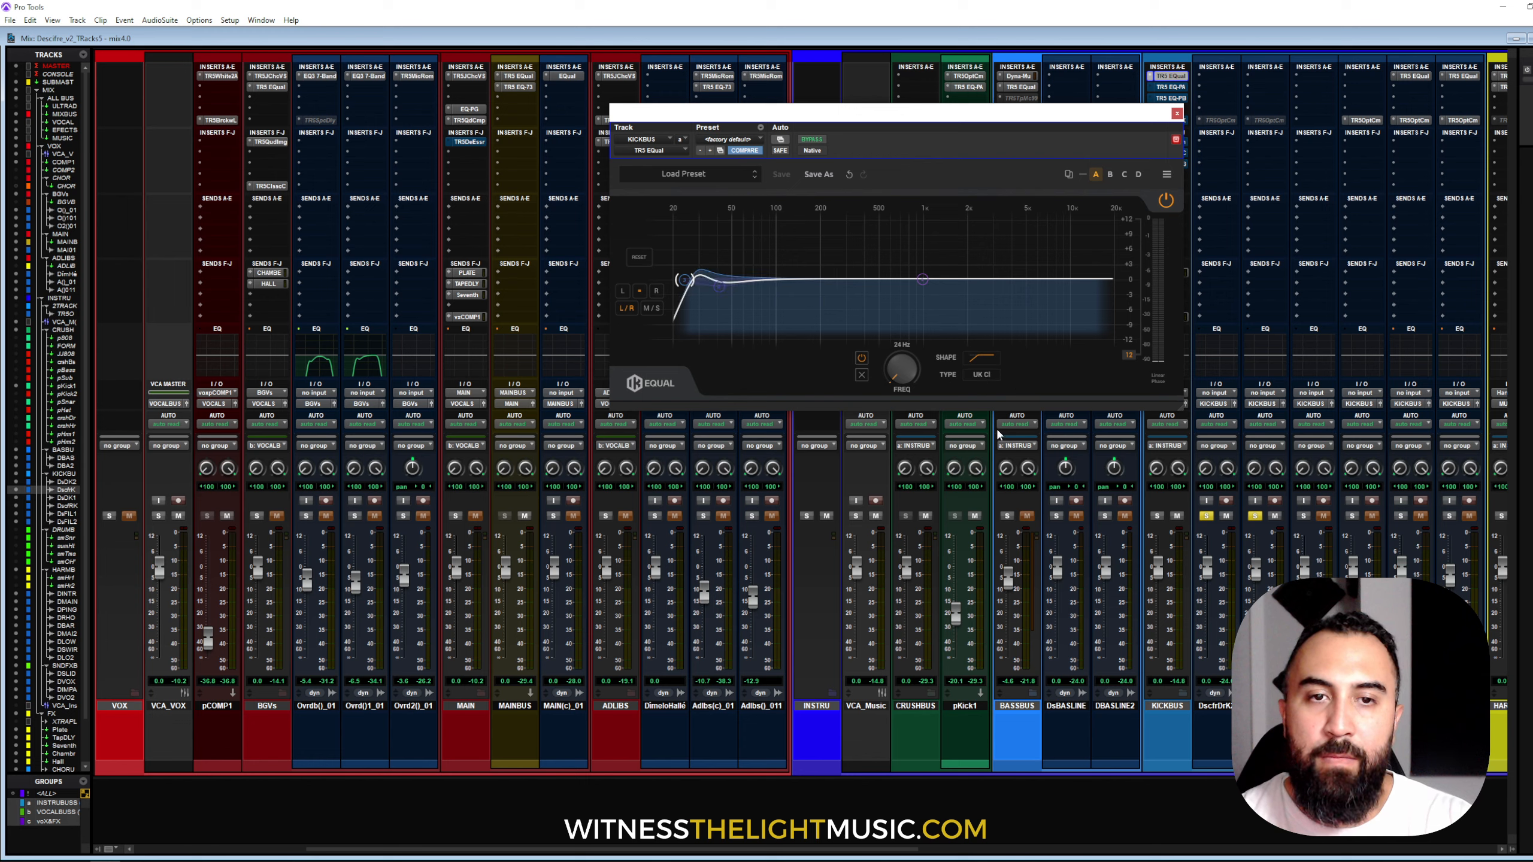
{"action": "left_click", "coordinate": [983, 376]}
{"action": "left_click", "coordinate": [1000, 444]}
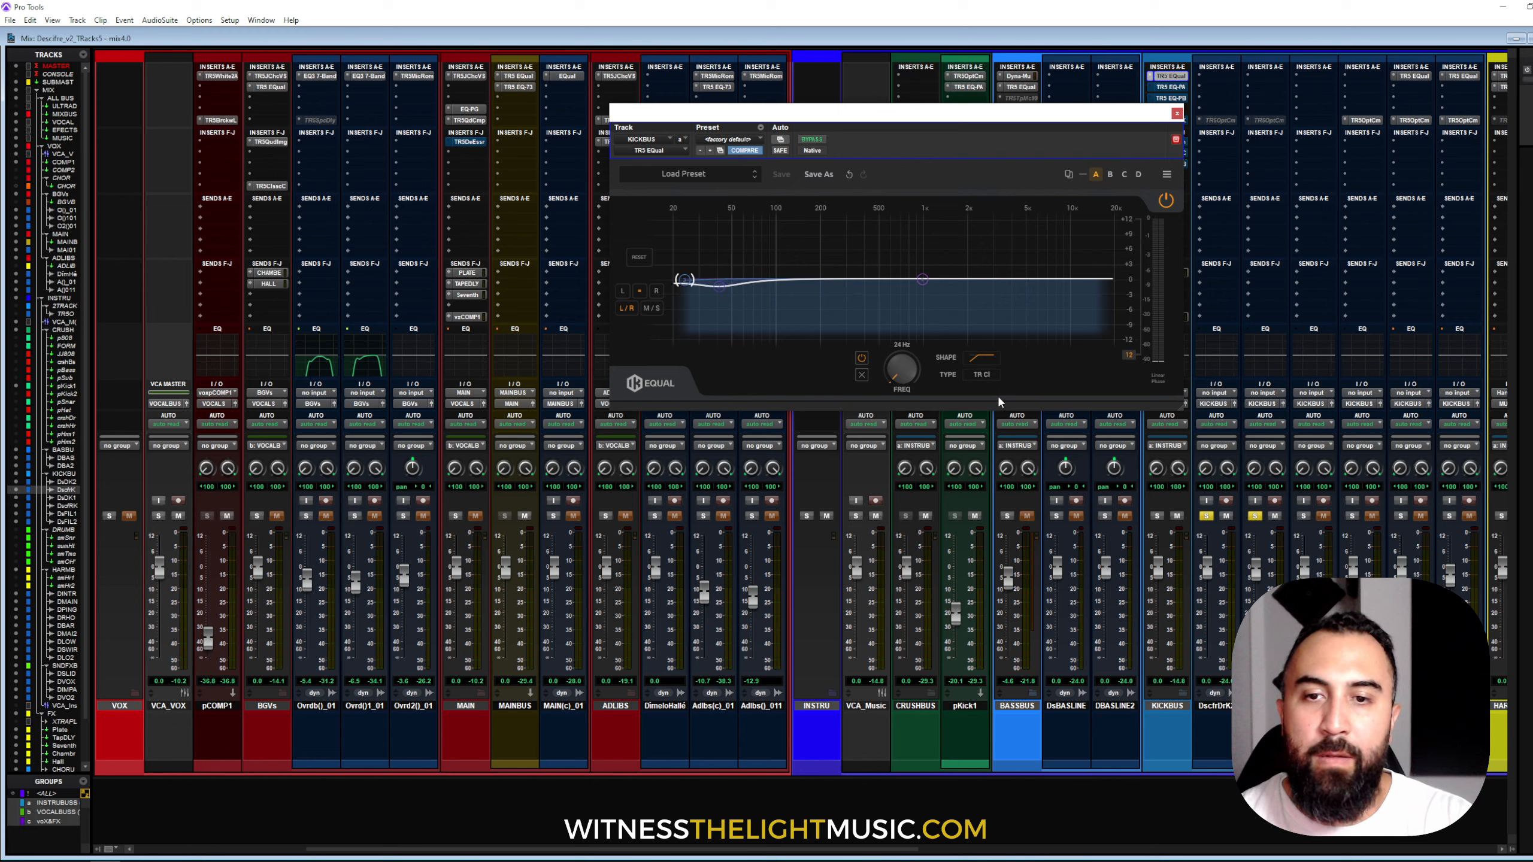
Step: Set the high-pass band's type to UK Modern 2 and its cutoff to about 26 Hz
{"action": "left_click", "coordinate": [984, 376]}
{"action": "left_click", "coordinate": [1000, 417]}
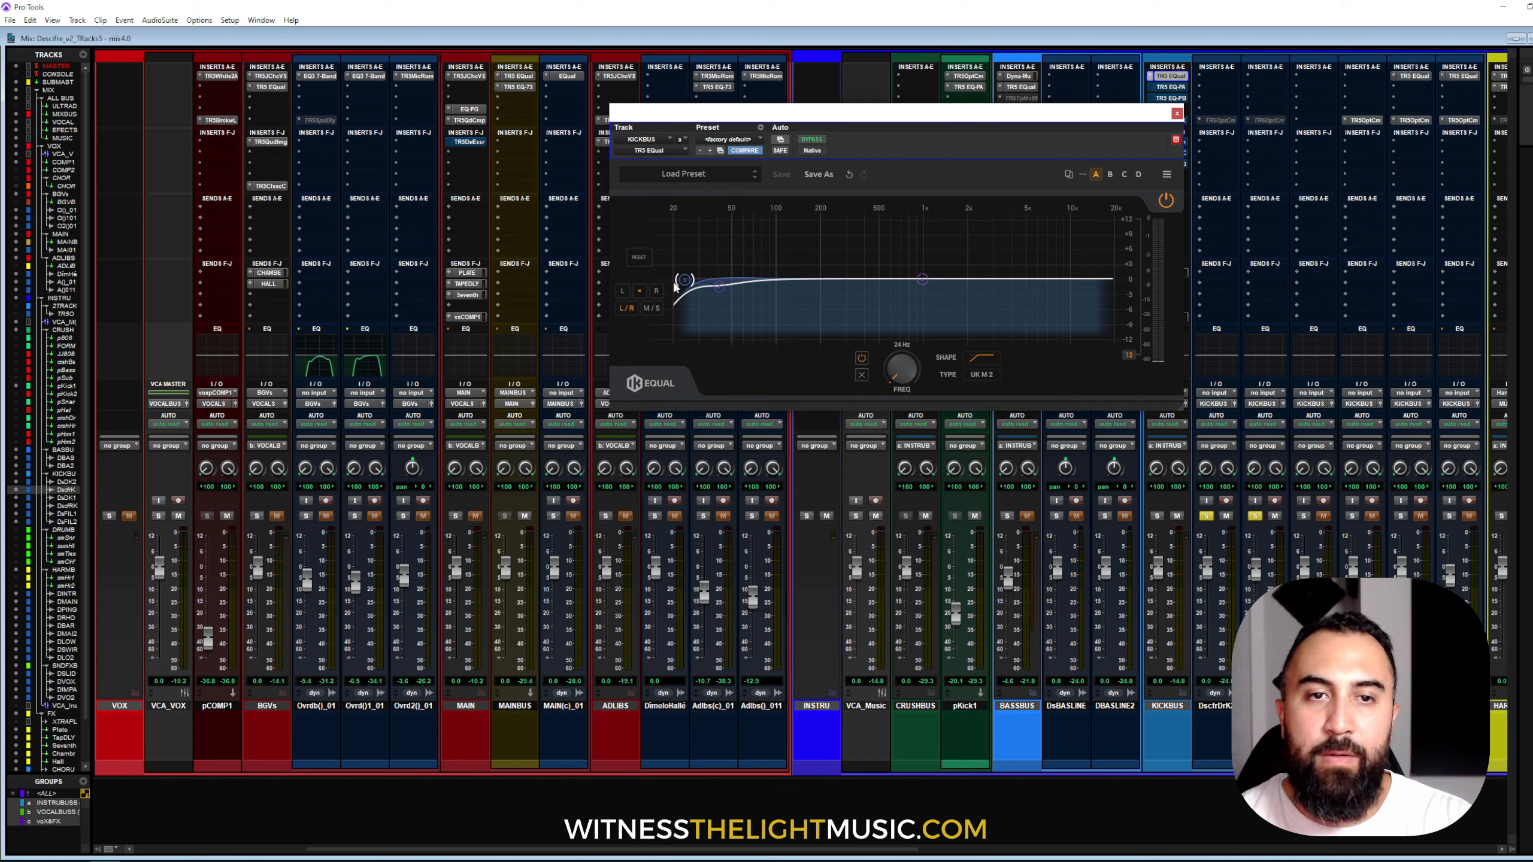
{"action": "left_click_drag", "start_coordinate": [689, 284], "coordinate": [691, 284]}
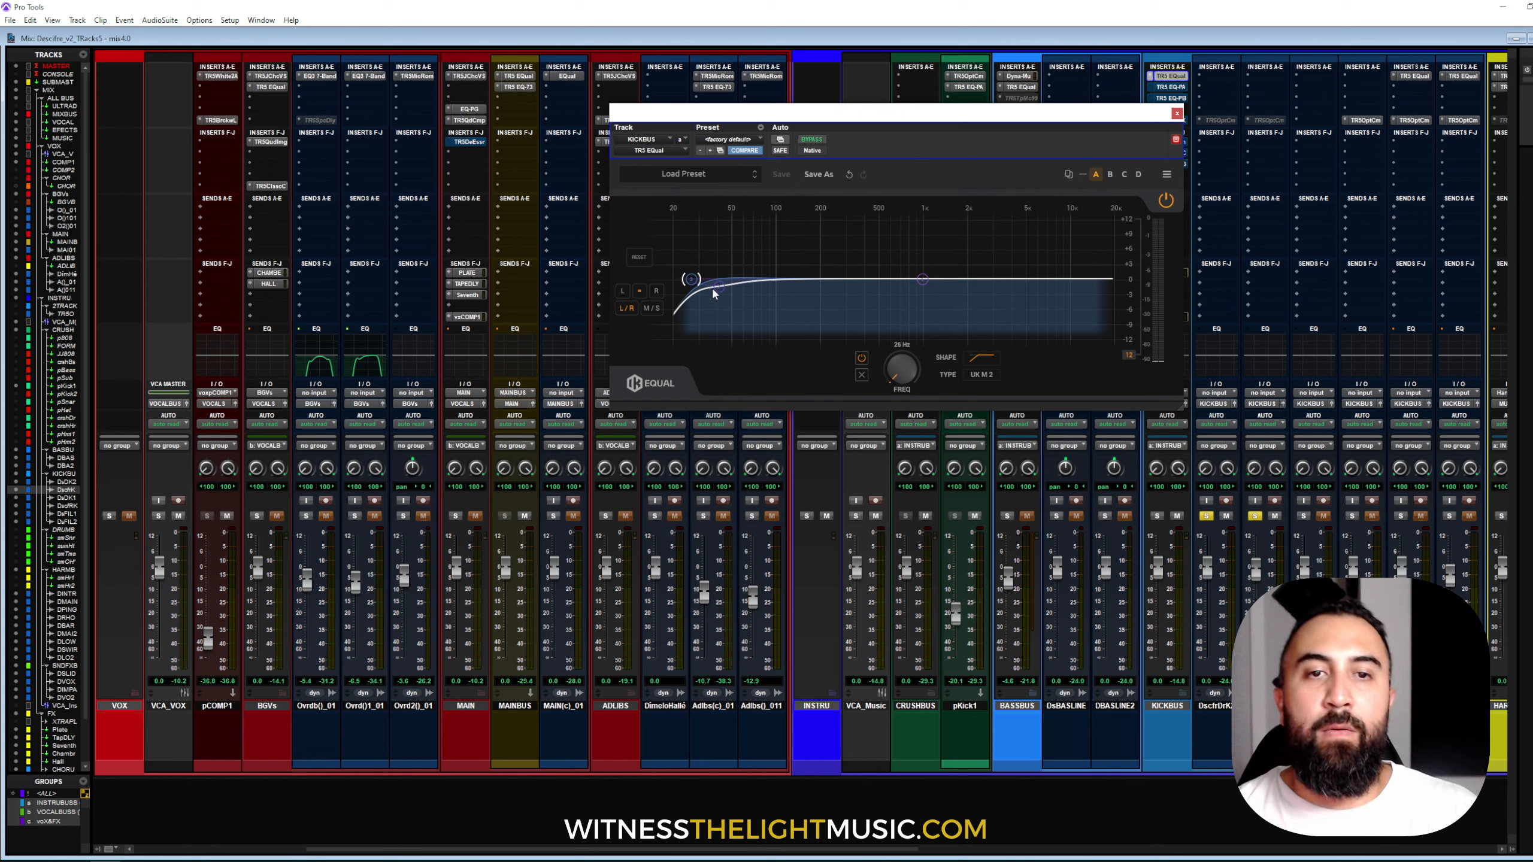
Step: Play the mix and shift the KICKBUS EQ's bell cut to about 39 Hz at -1.5 dB
{"action": "mouse_move", "coordinate": [718, 287]}
{"action": "key", "text": "space"}
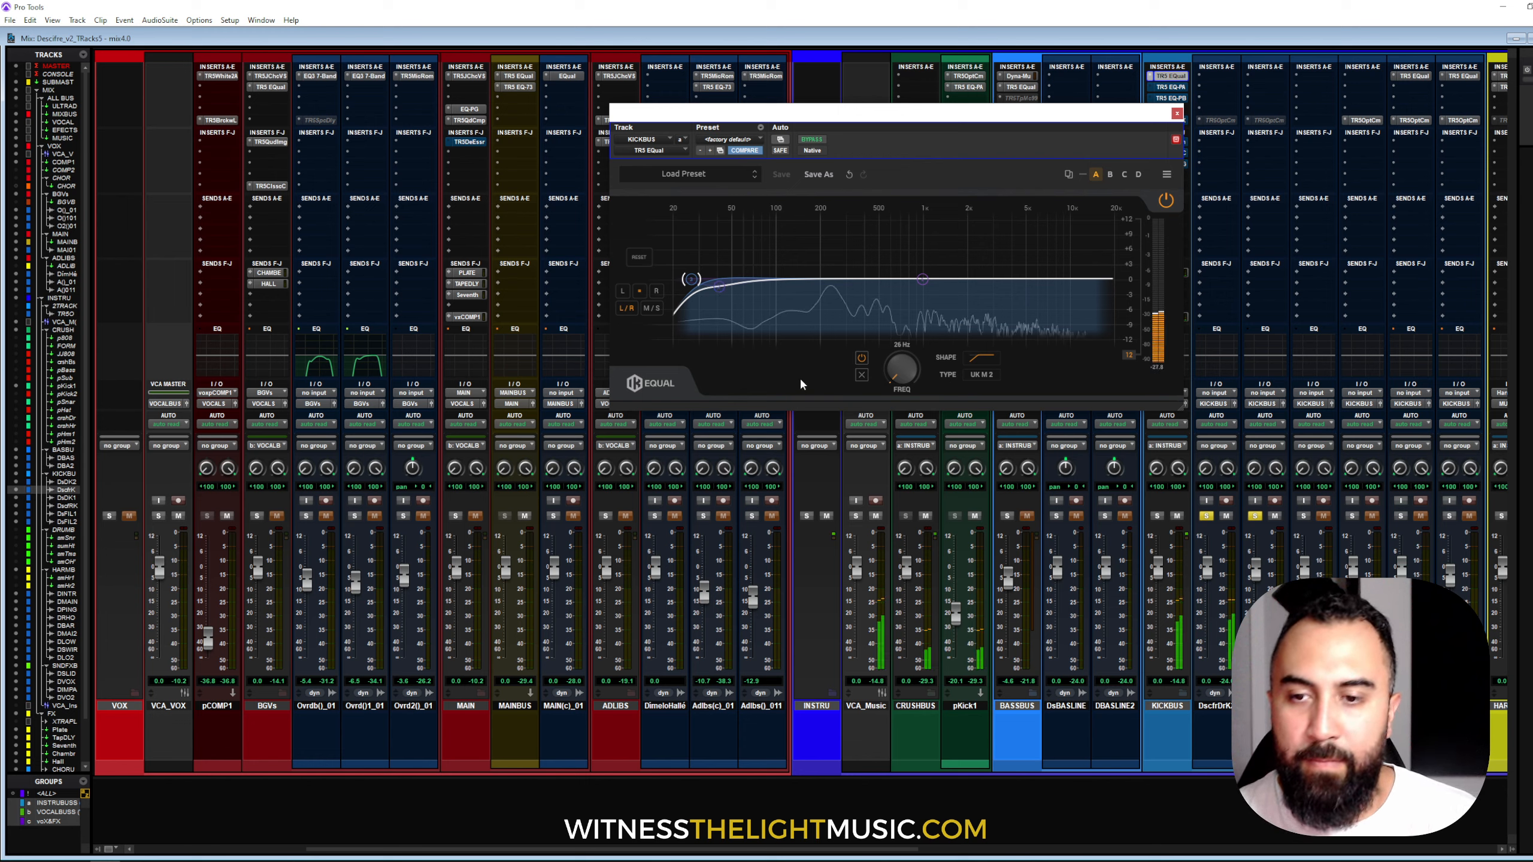
{"action": "left_click_drag", "start_coordinate": [719, 288], "coordinate": [716, 288]}
Step: Open Metric AB from the MASTER track and place its window so the KICKBUS EQ's upper part stays accessible
{"action": "scroll", "coordinate": [392, 211], "scroll_direction": "left", "scroll_amount": 8}
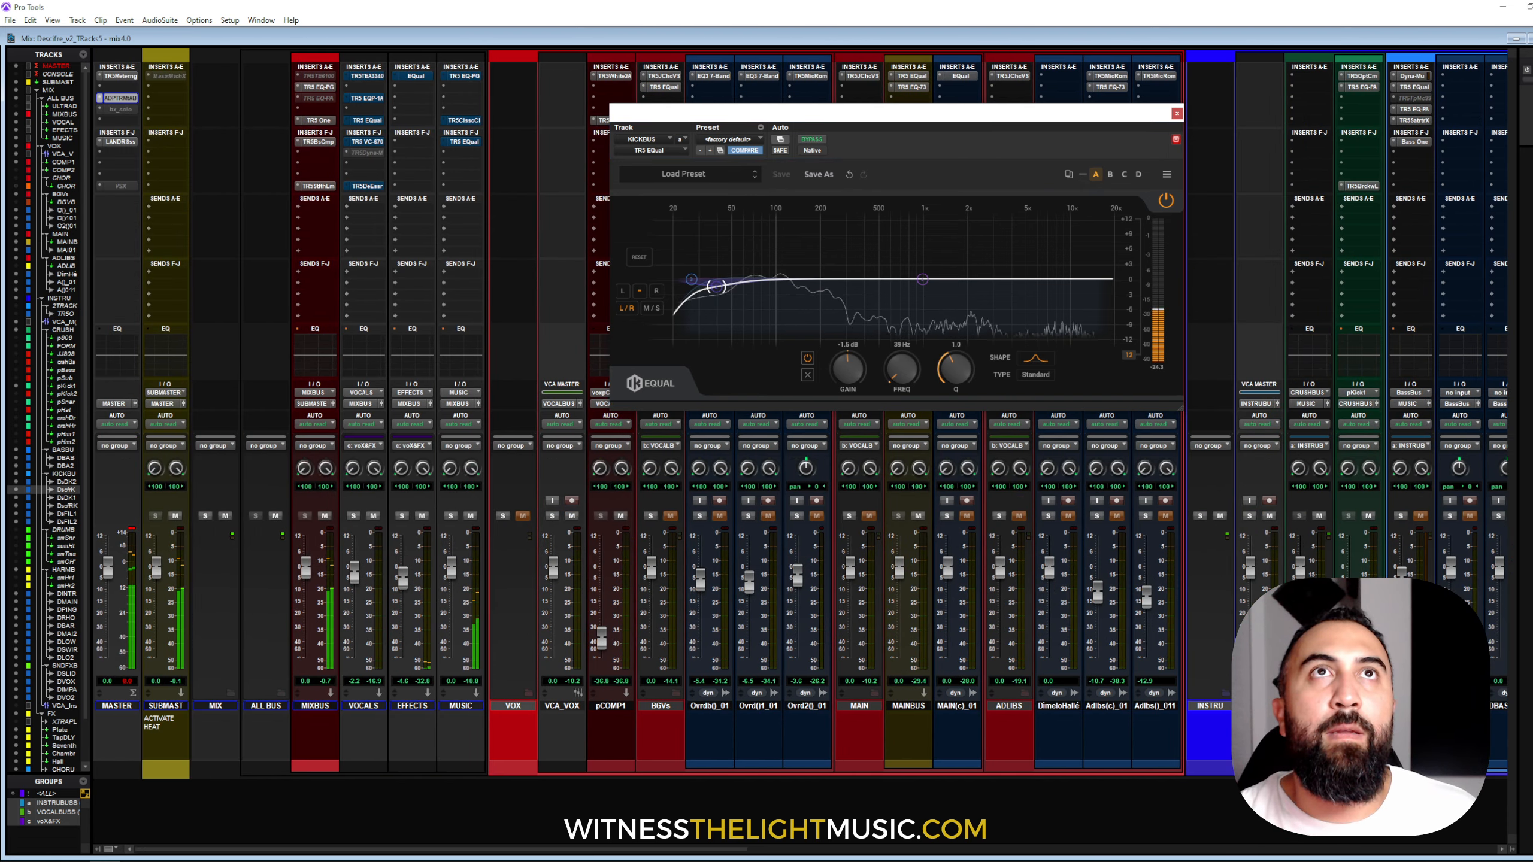
{"action": "left_click", "coordinate": [119, 97]}
{"action": "left_click_drag", "start_coordinate": [1085, 327], "coordinate": [961, 269]}
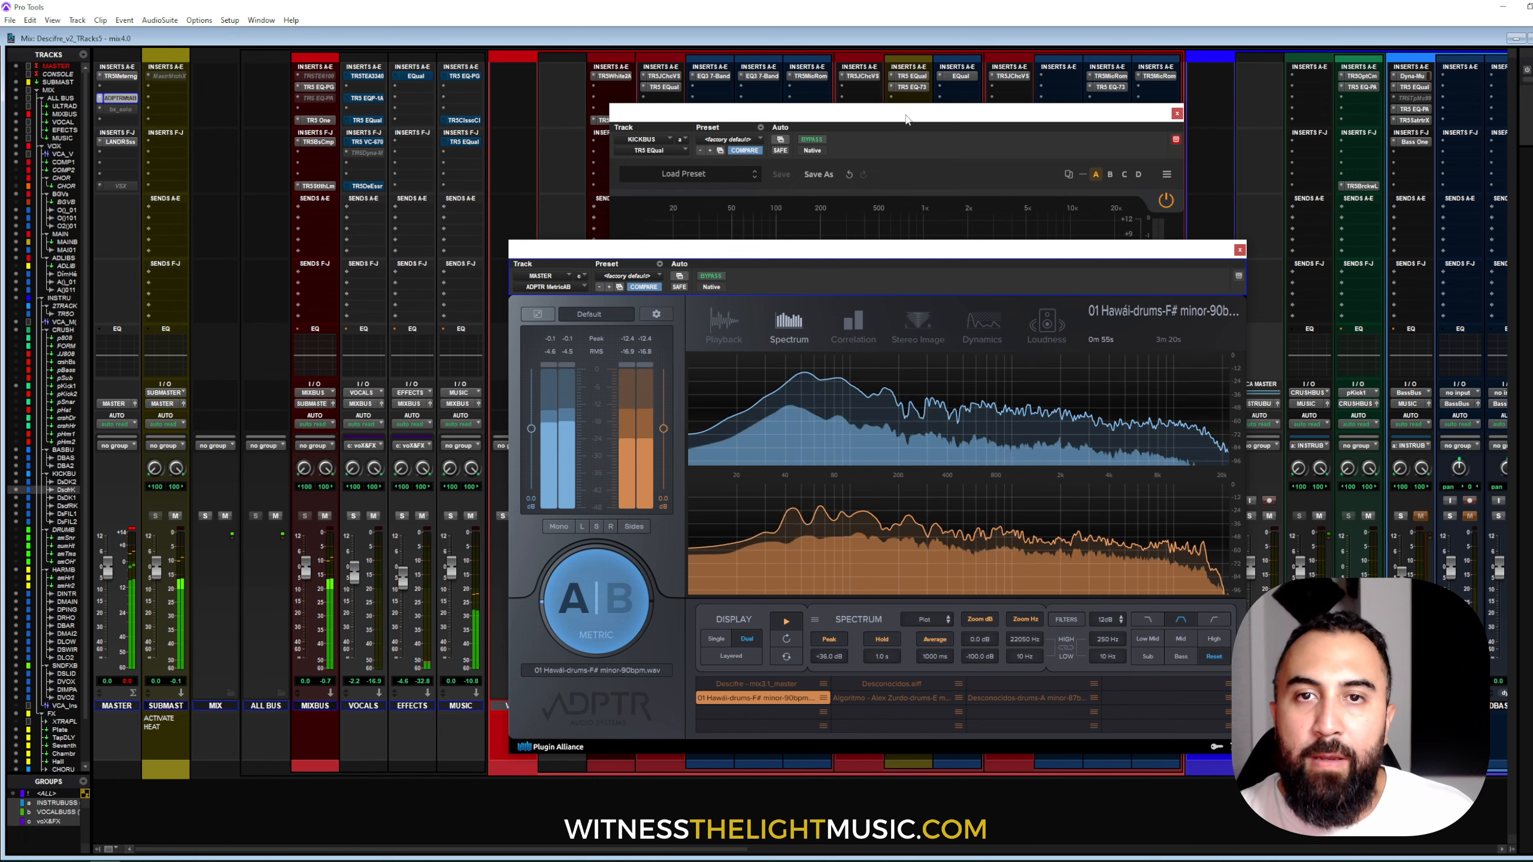
Step: Deepen the KICKBUS bell cut to about -2.4 dB at 36 Hz and move the EQ window clear of the Metric AB spectrum
{"action": "left_click", "coordinate": [873, 116]}
{"action": "left_click_drag", "start_coordinate": [719, 289], "coordinate": [715, 293]}
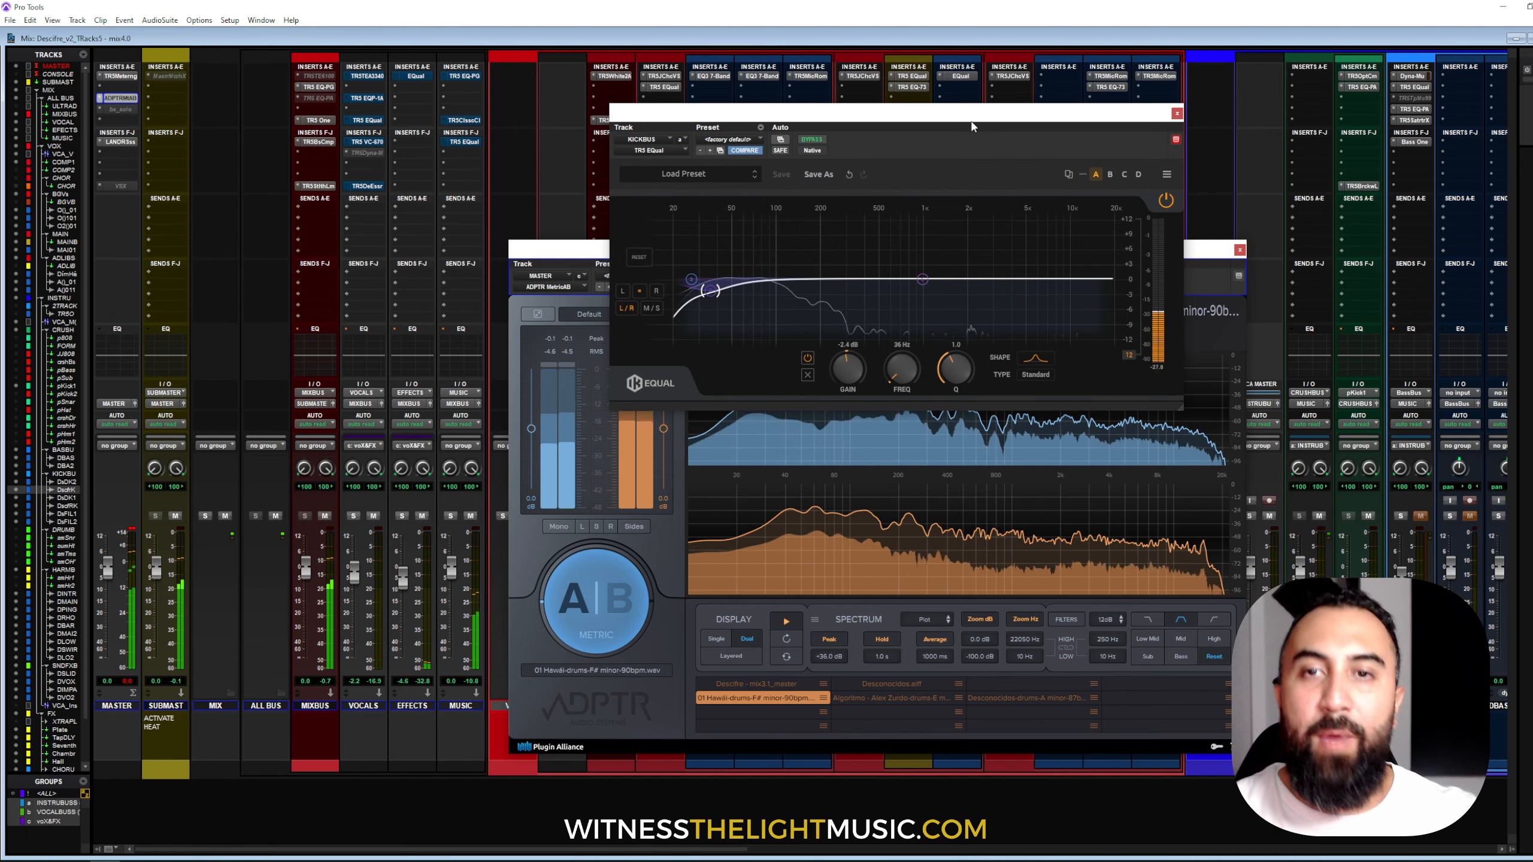
{"action": "left_click_drag", "start_coordinate": [972, 125], "coordinate": [967, 46]}
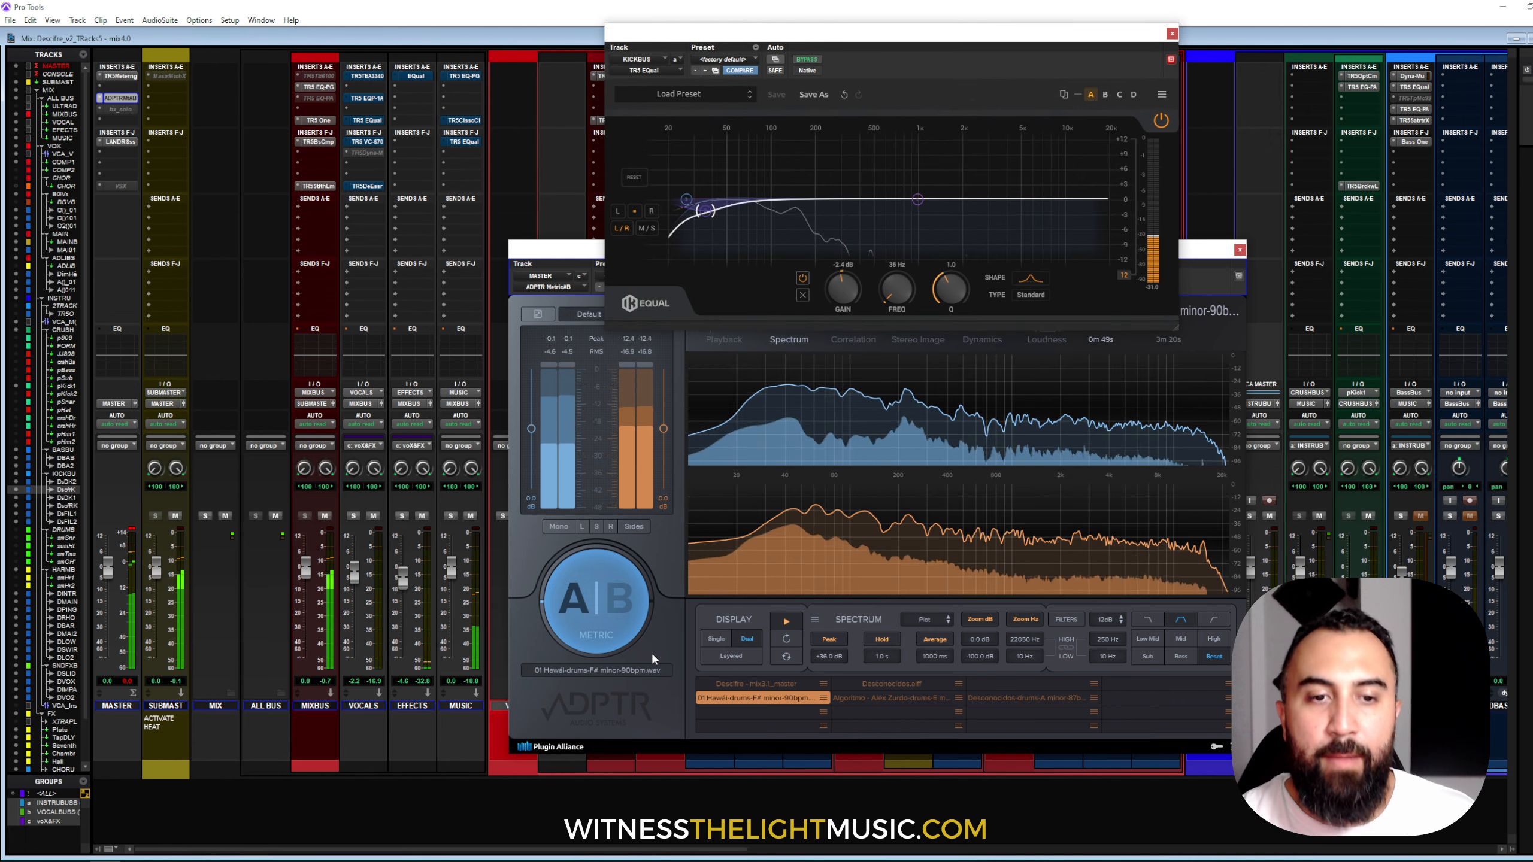
Step: Switch Metric AB to the reference track and back to compare its low end with the mix
{"action": "left_click", "coordinate": [613, 613]}
{"action": "left_click", "coordinate": [613, 614]}
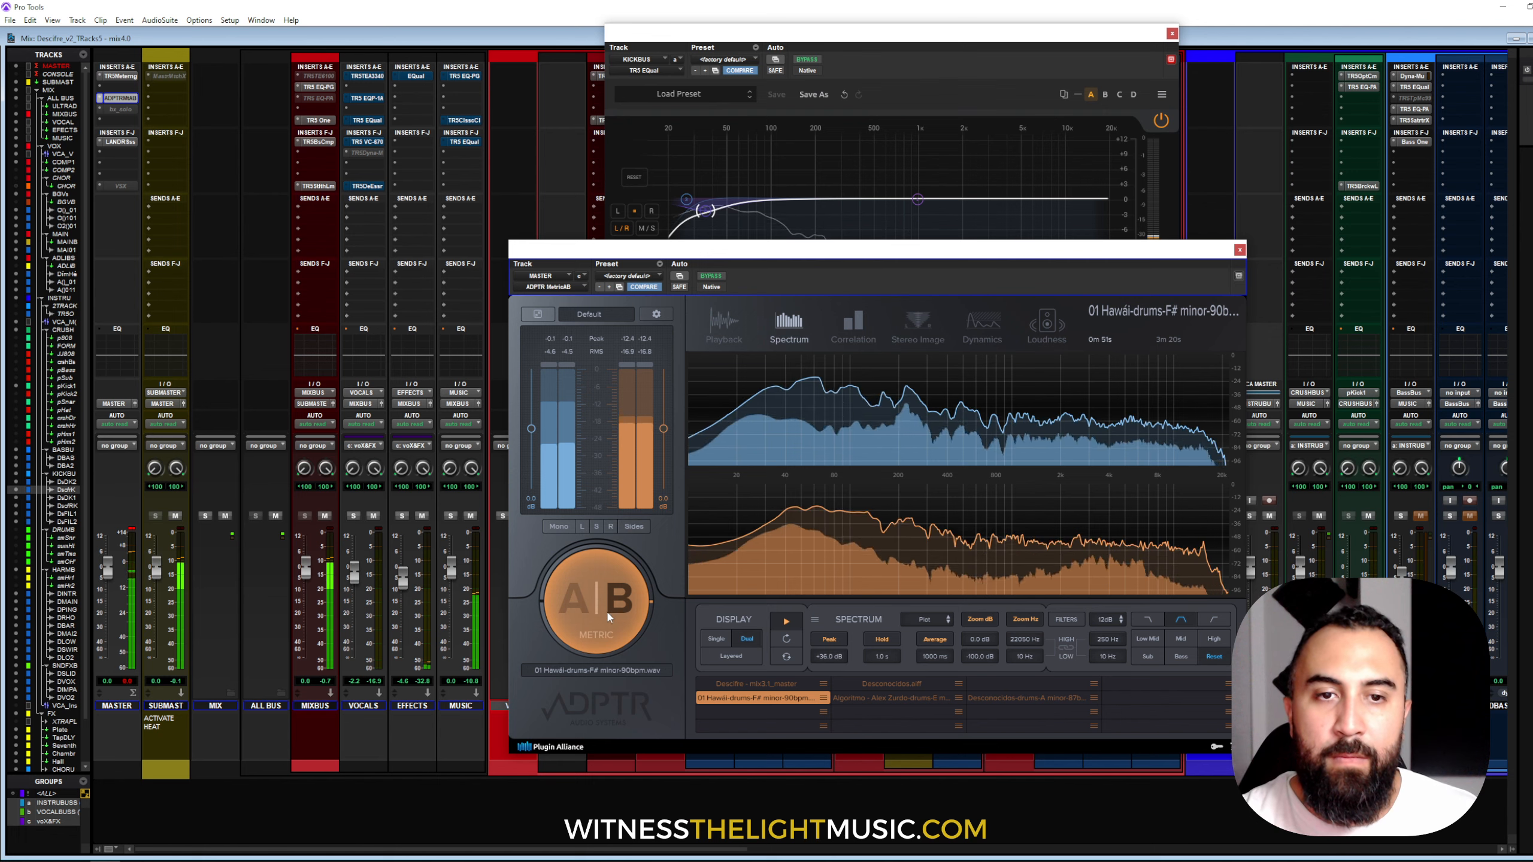
{"action": "left_click", "coordinate": [615, 599]}
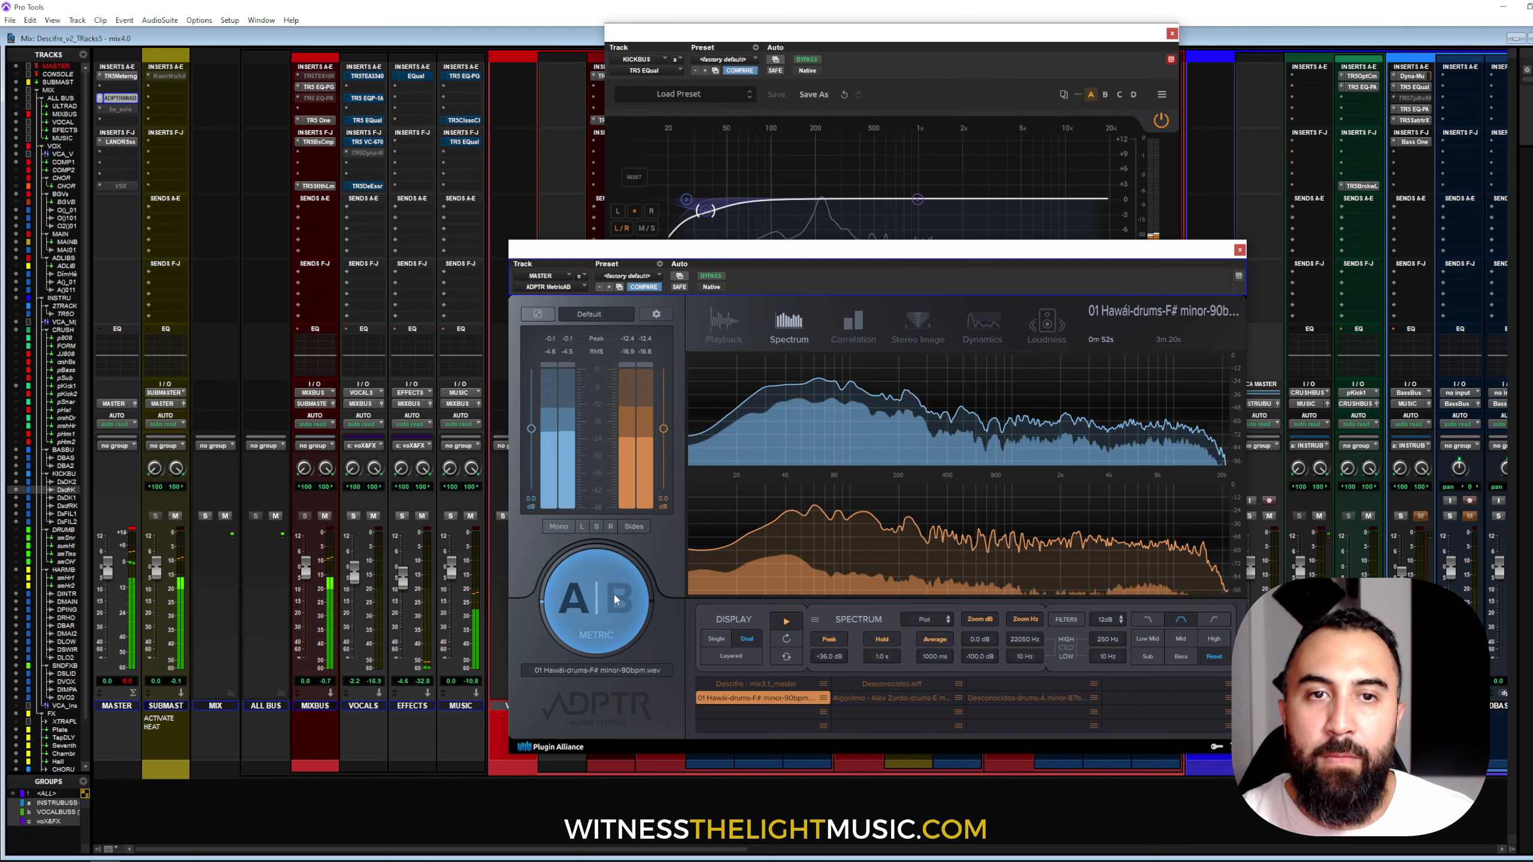
Step: Ease the KICKBUS bell cut to about -2 dB at 35 Hz and recheck the mix against the reference track
{"action": "left_click", "coordinate": [705, 211]}
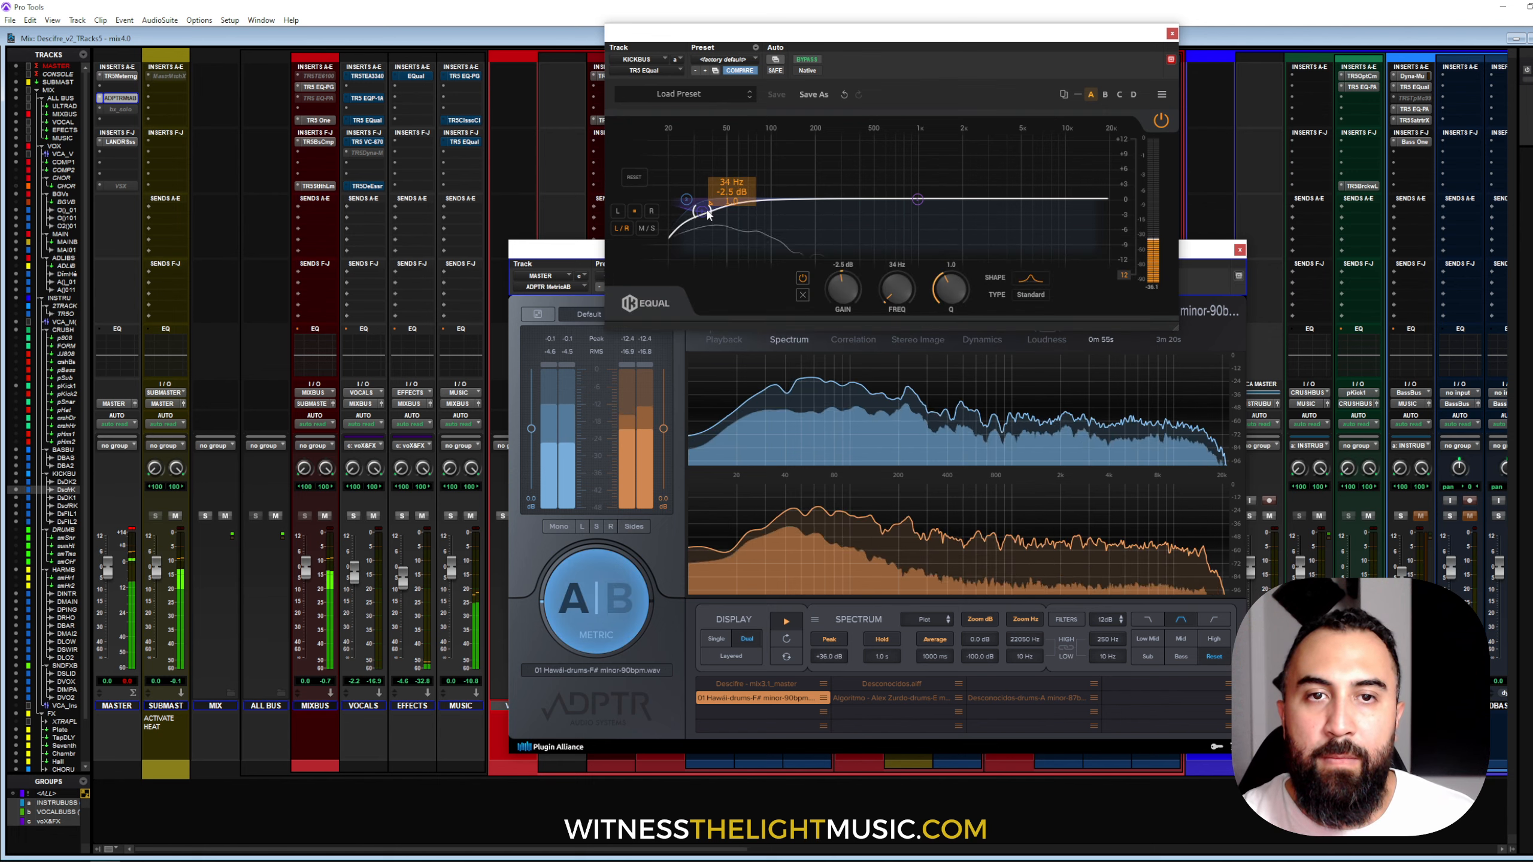
{"action": "left_click_drag", "start_coordinate": [707, 211], "coordinate": [710, 212]}
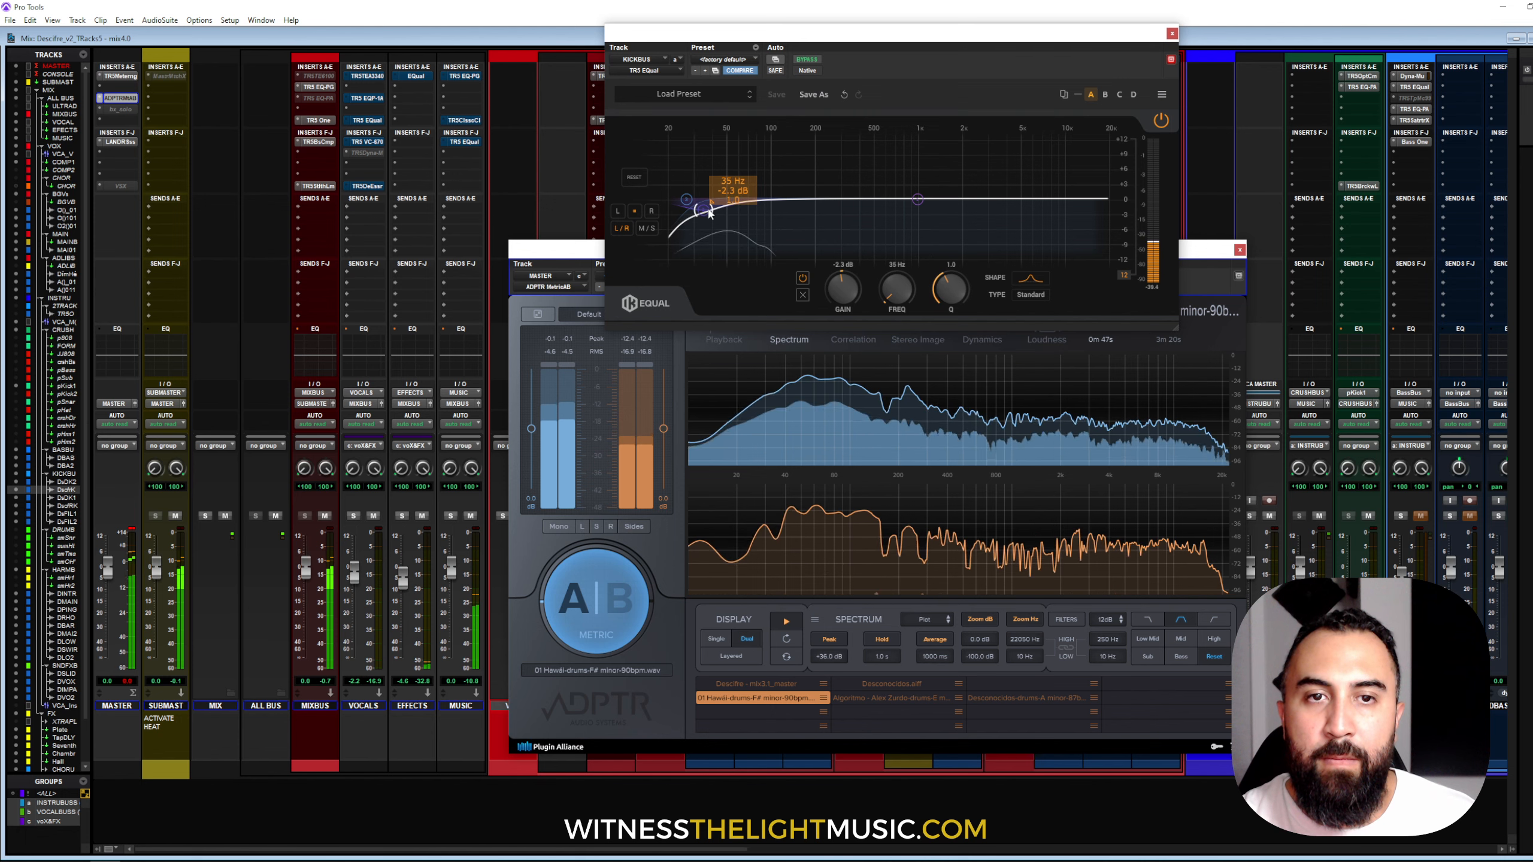
{"action": "left_click", "coordinate": [614, 606]}
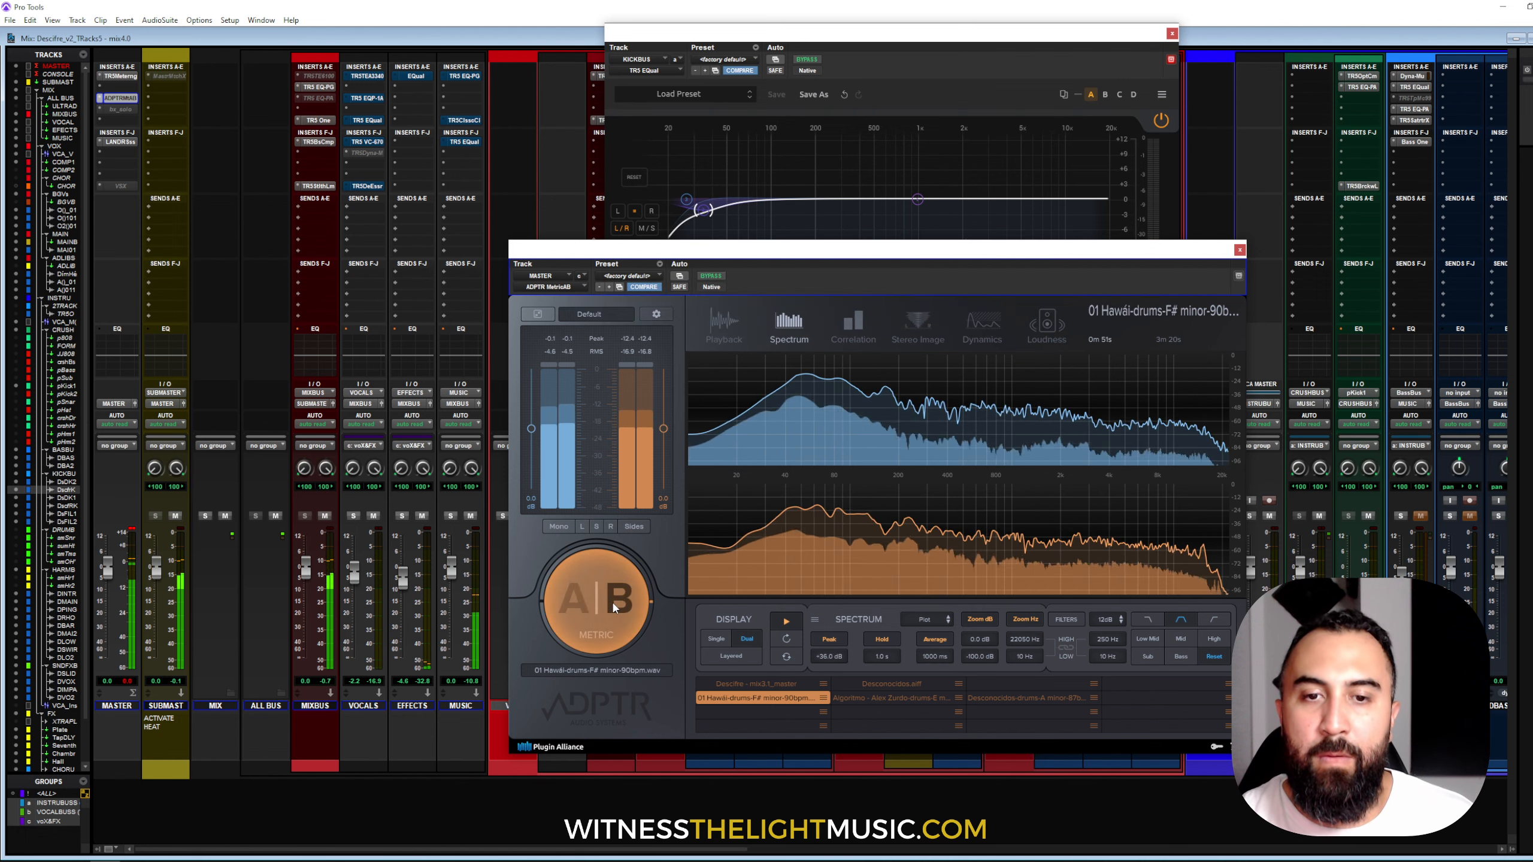
{"action": "left_click", "coordinate": [615, 605]}
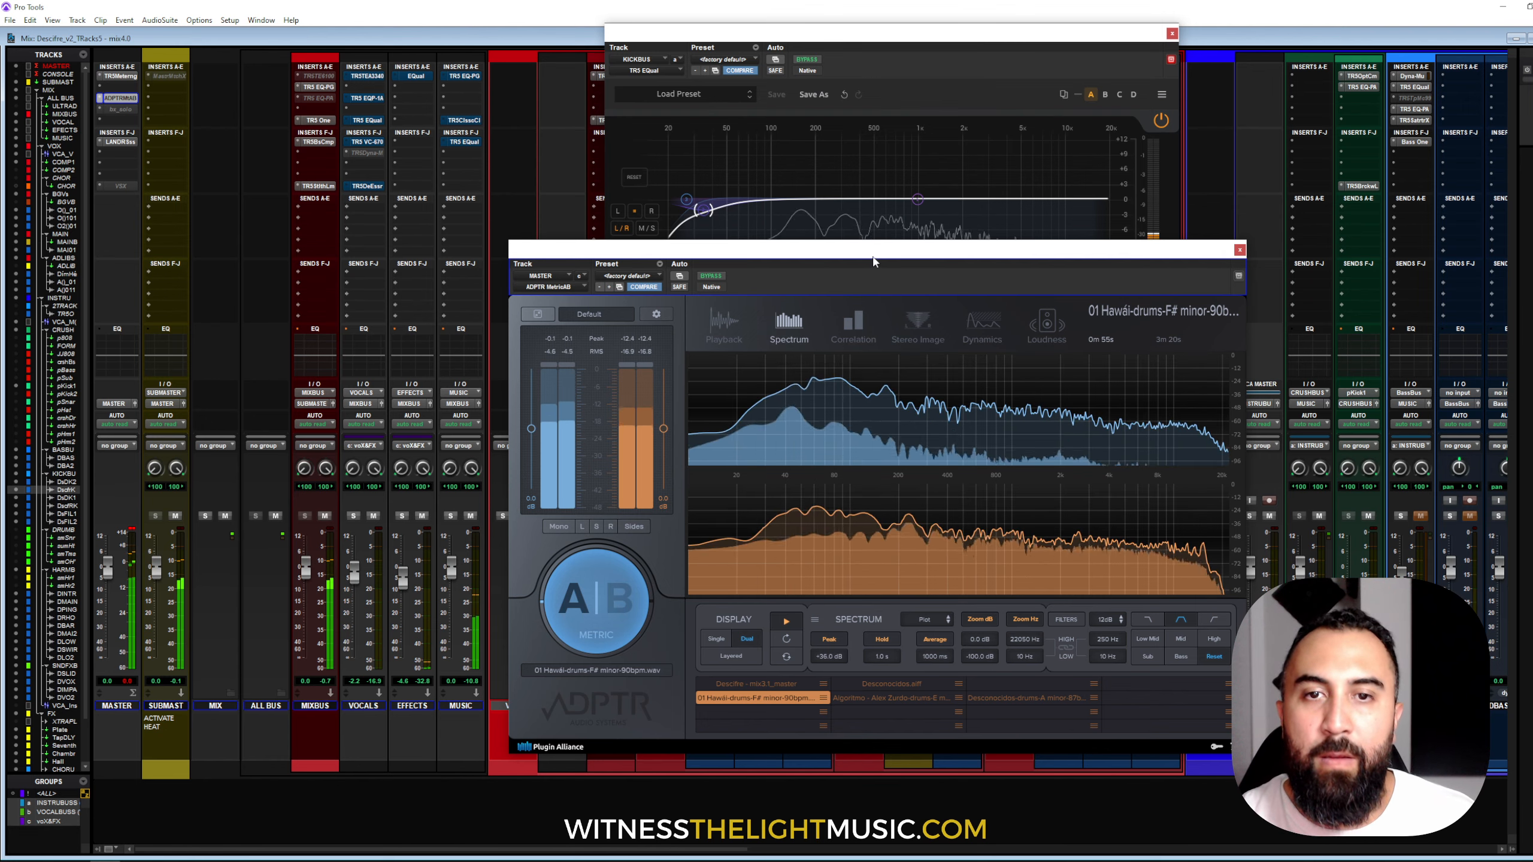
Step: Move the Metric AB window lower, bring the KICKBUS EQ to the front and stop playback
{"action": "left_click_drag", "start_coordinate": [868, 272], "coordinate": [850, 285]}
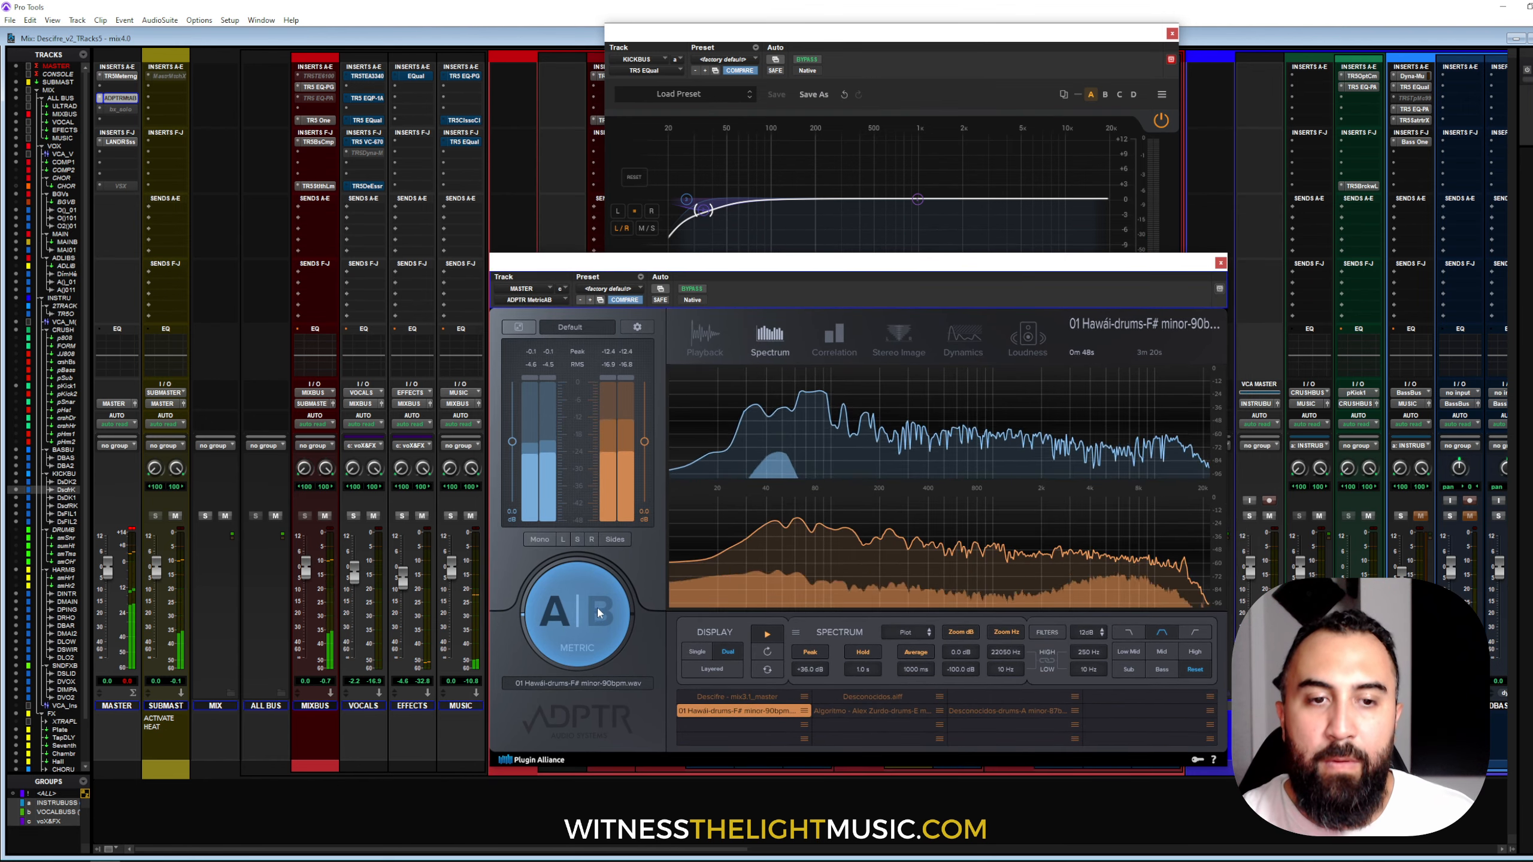
{"action": "left_click", "coordinate": [704, 210]}
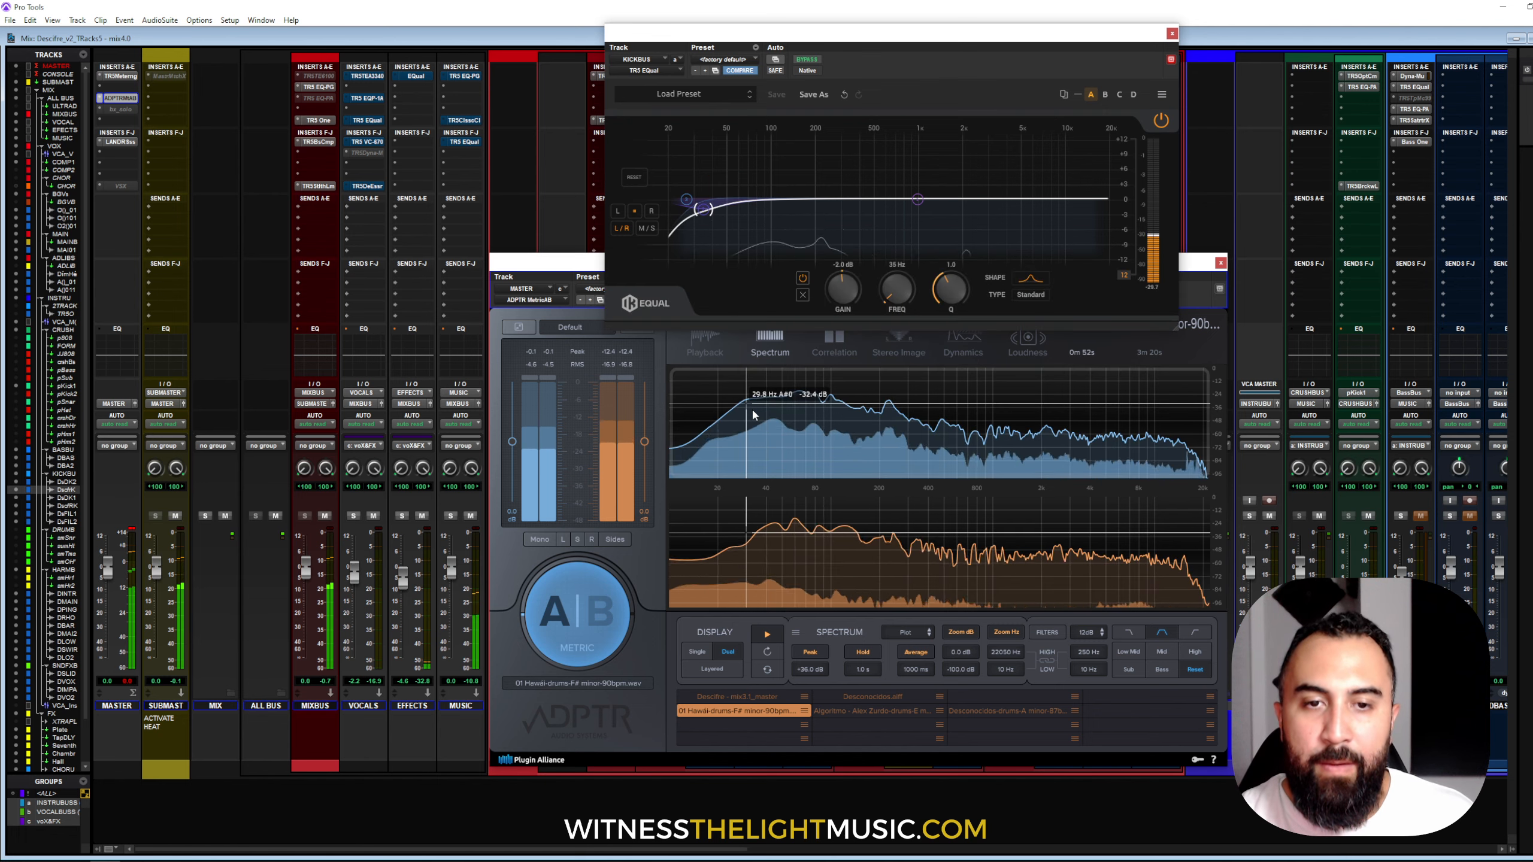
{"action": "key", "text": "space"}
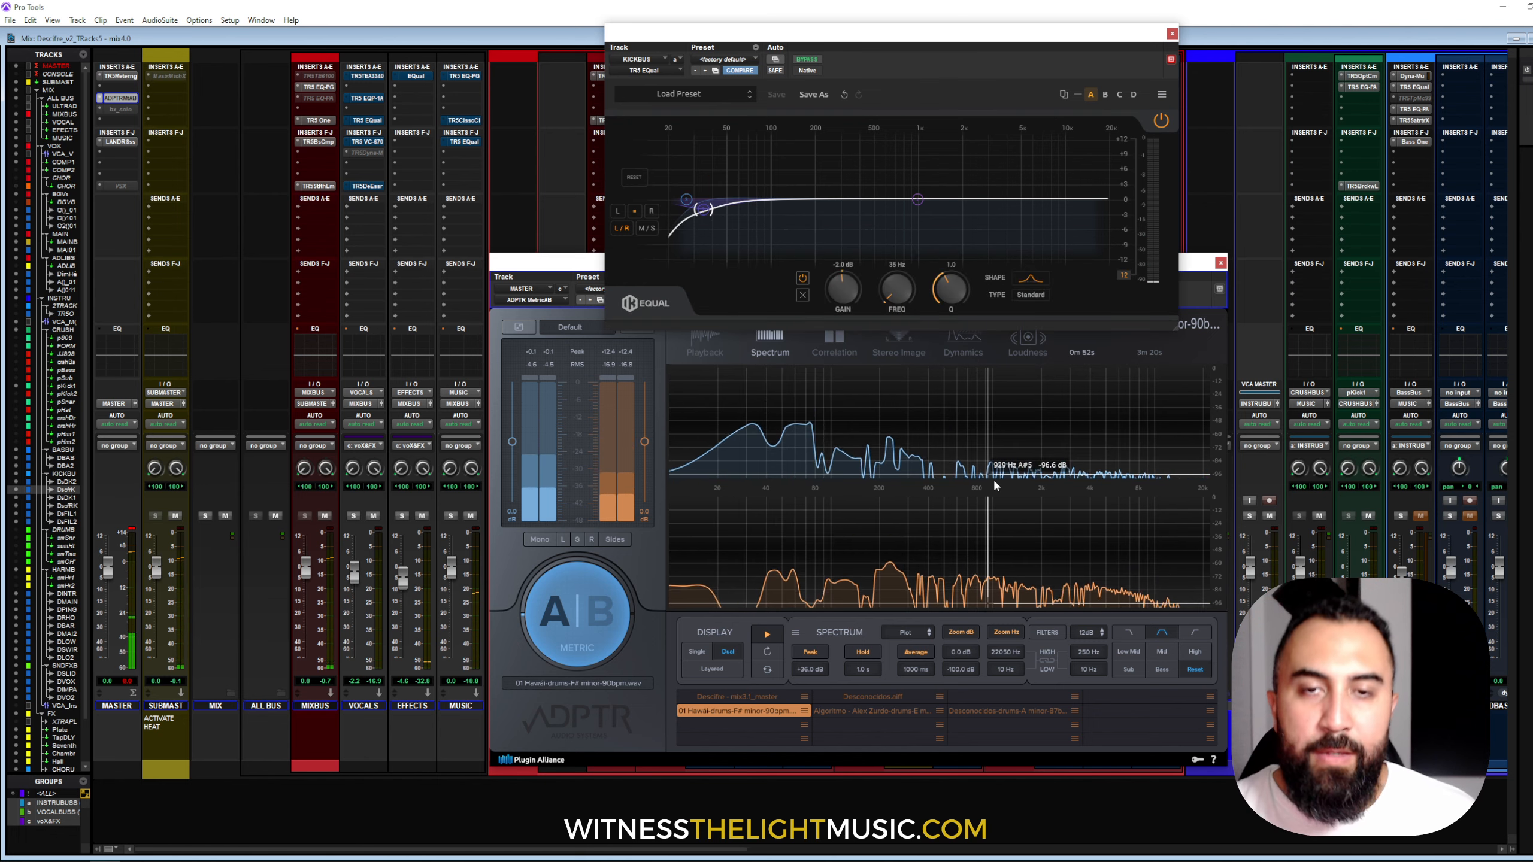